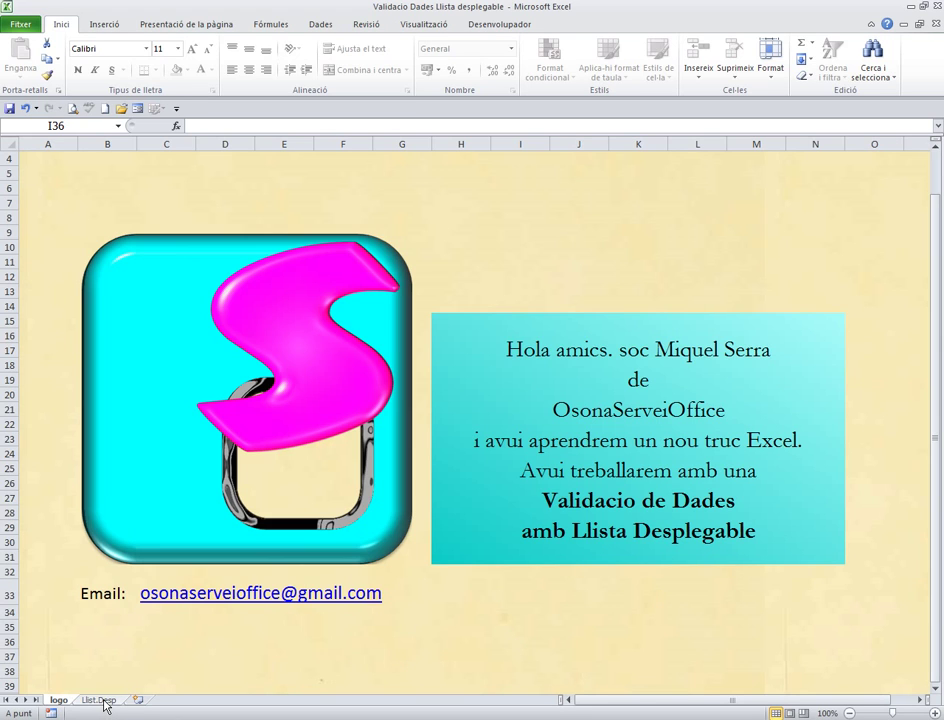
Step: Switch to the Llist.Desp sheet with the Vendes Diaries sales table
left_click(103, 702)
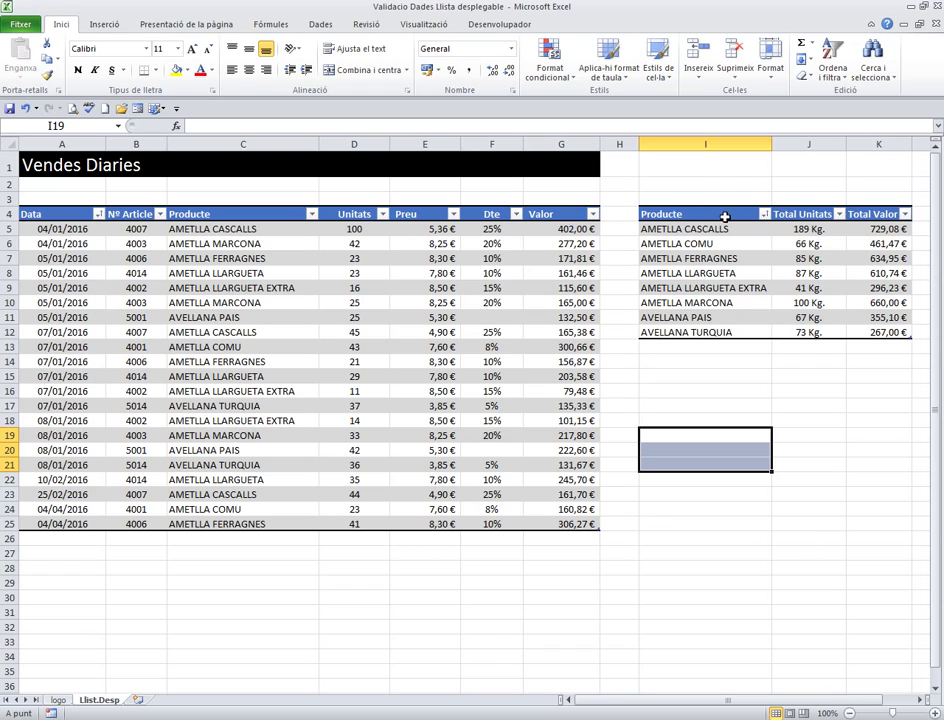
Step: Select the whole Producte column of the sales table, header plus all 21 product rows
left_click(709, 375)
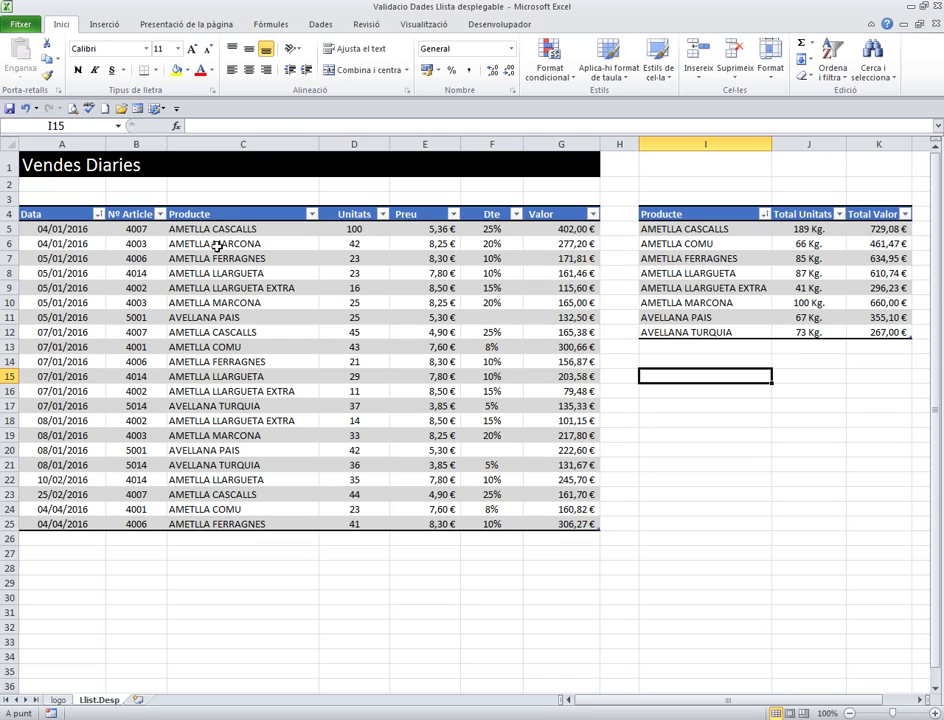
mouse_move(217, 228)
left_mouse_down()
mouse_move(222, 436)
mouse_move(240, 522)
left_mouse_up()
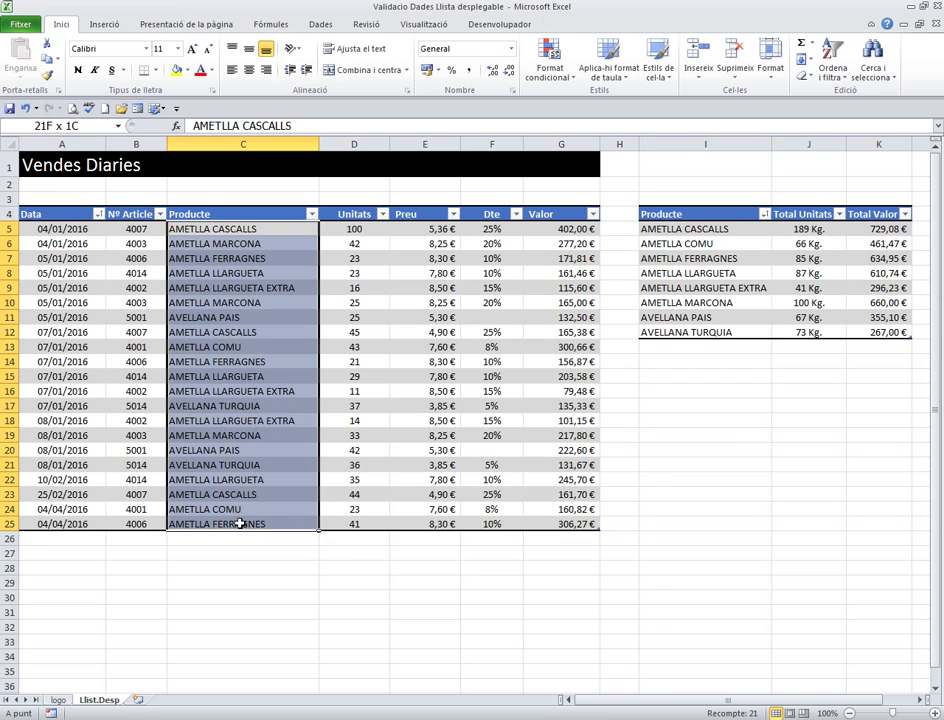
left_click(665, 302)
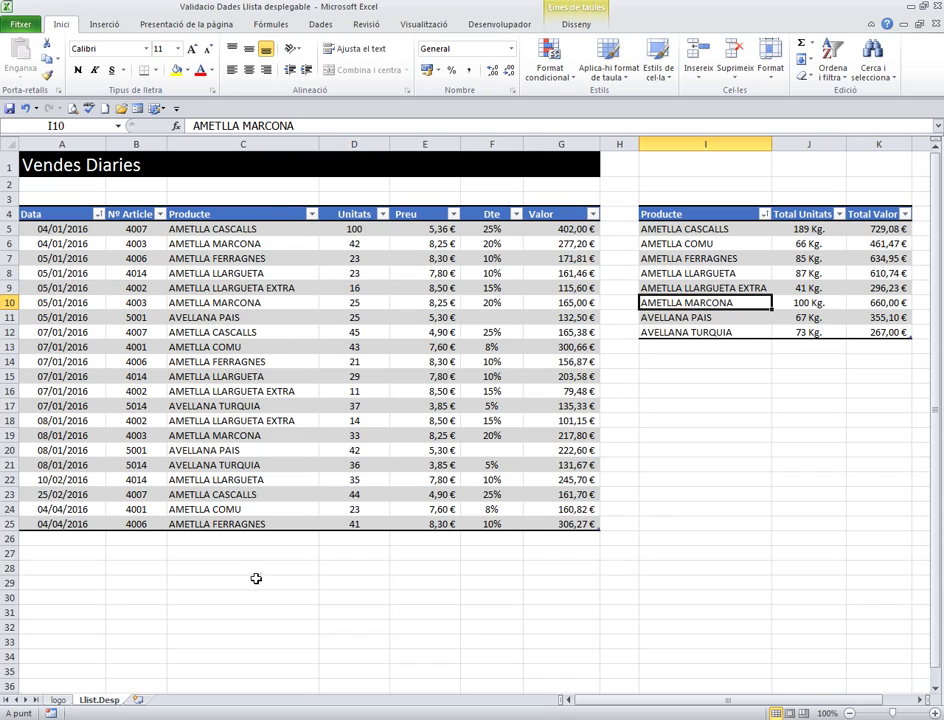
left_click(229, 205)
left_click(229, 205)
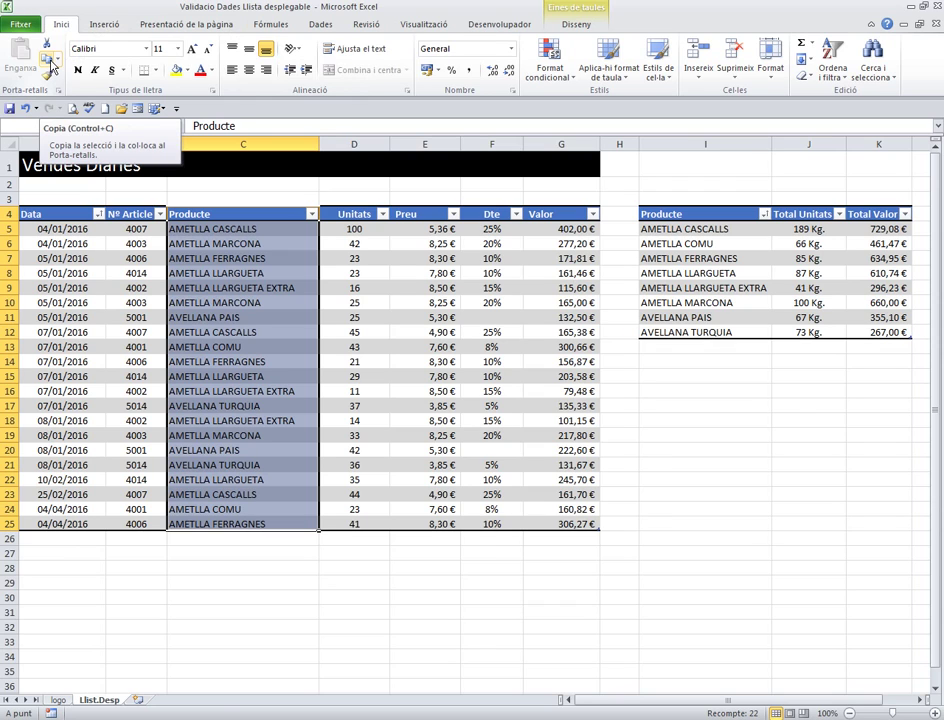
left_click(50, 62)
left_click(690, 421)
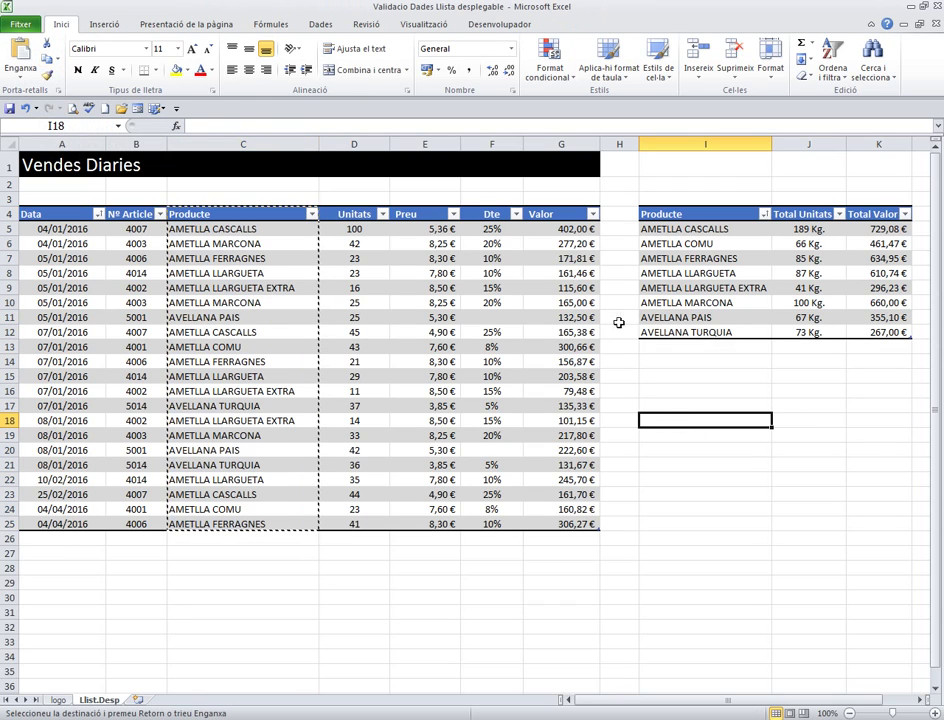
left_click(22, 50)
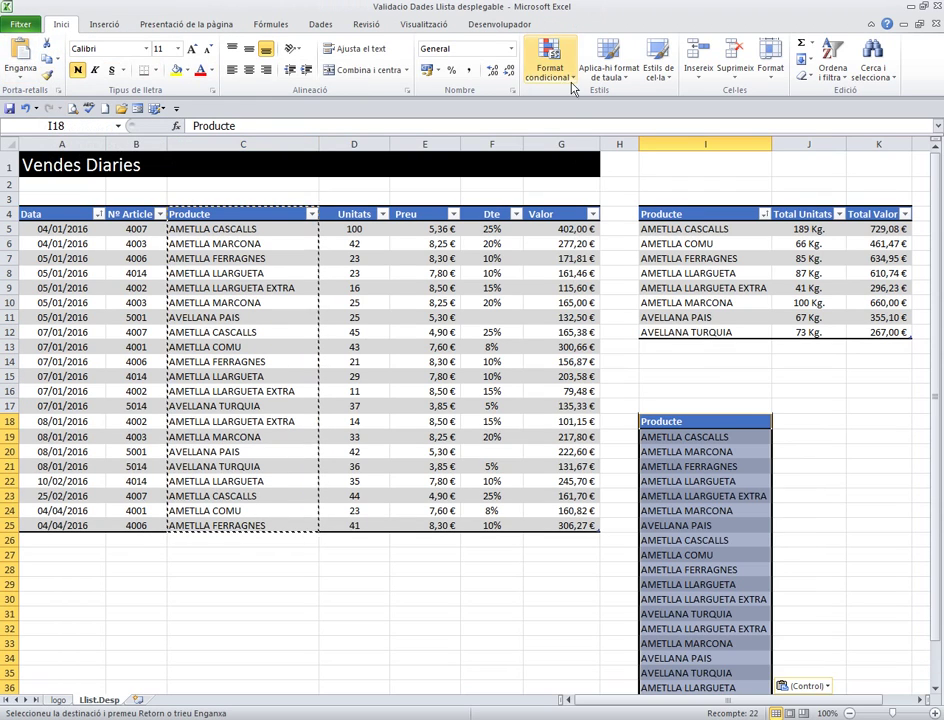
left_click(320, 24)
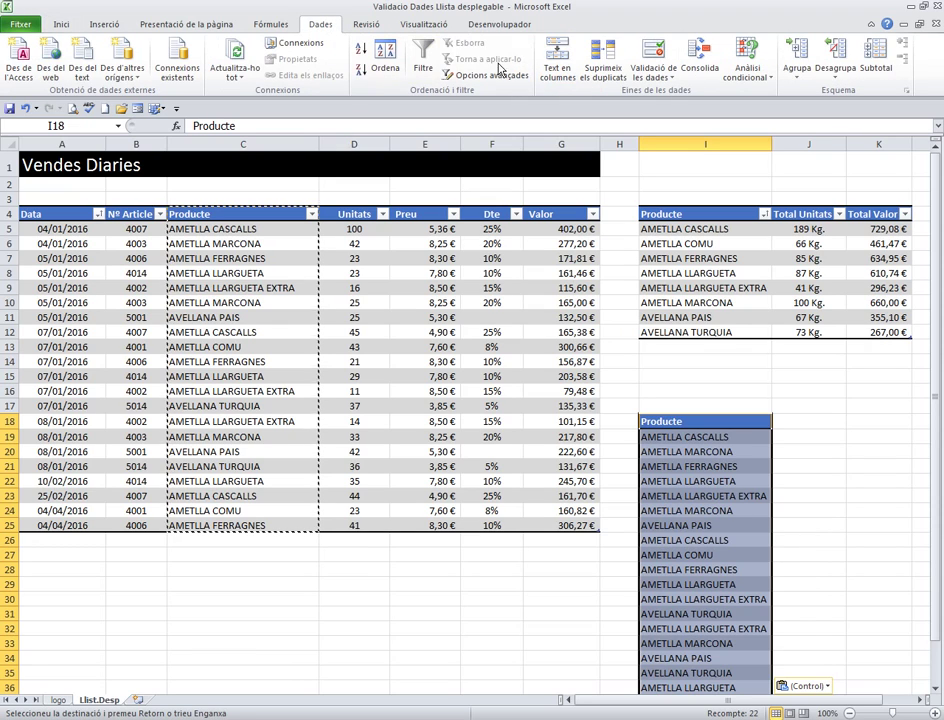
left_click(603, 58)
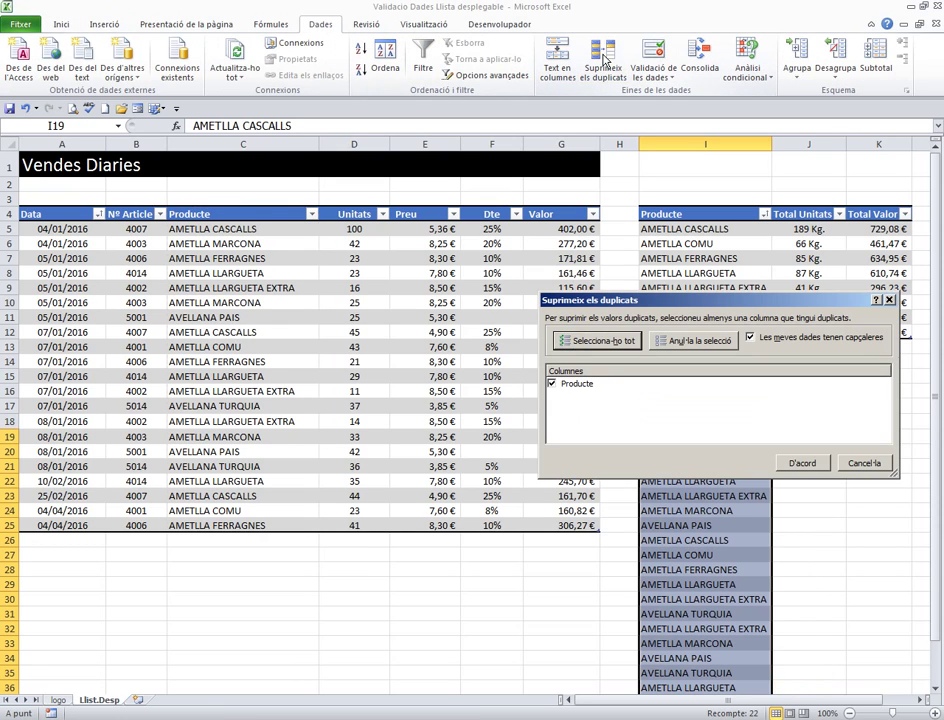
left_click(802, 466)
left_click(476, 395)
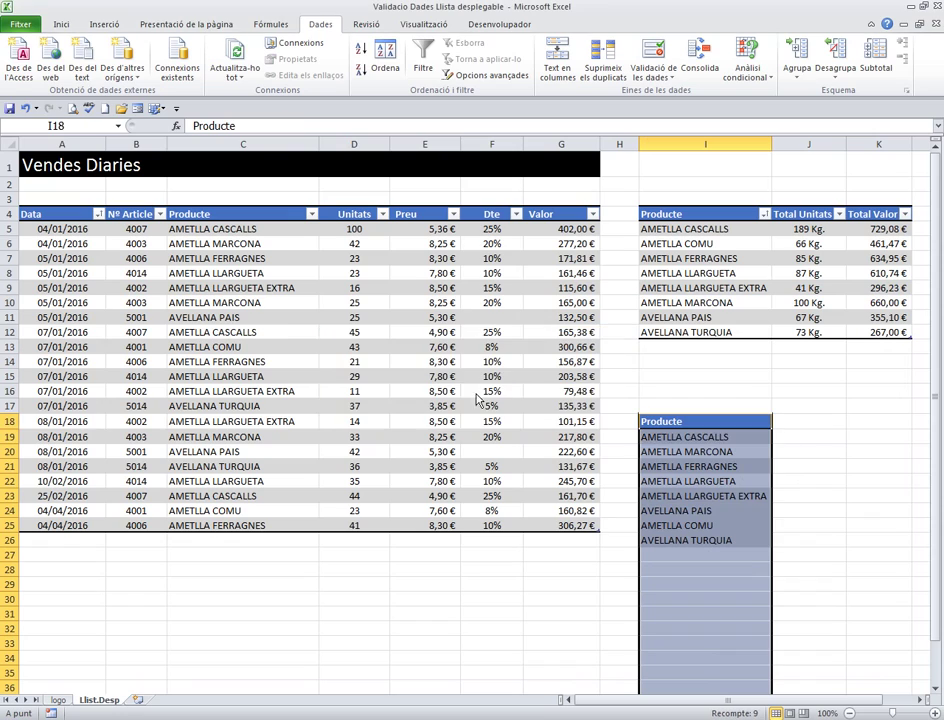
left_click(886, 511)
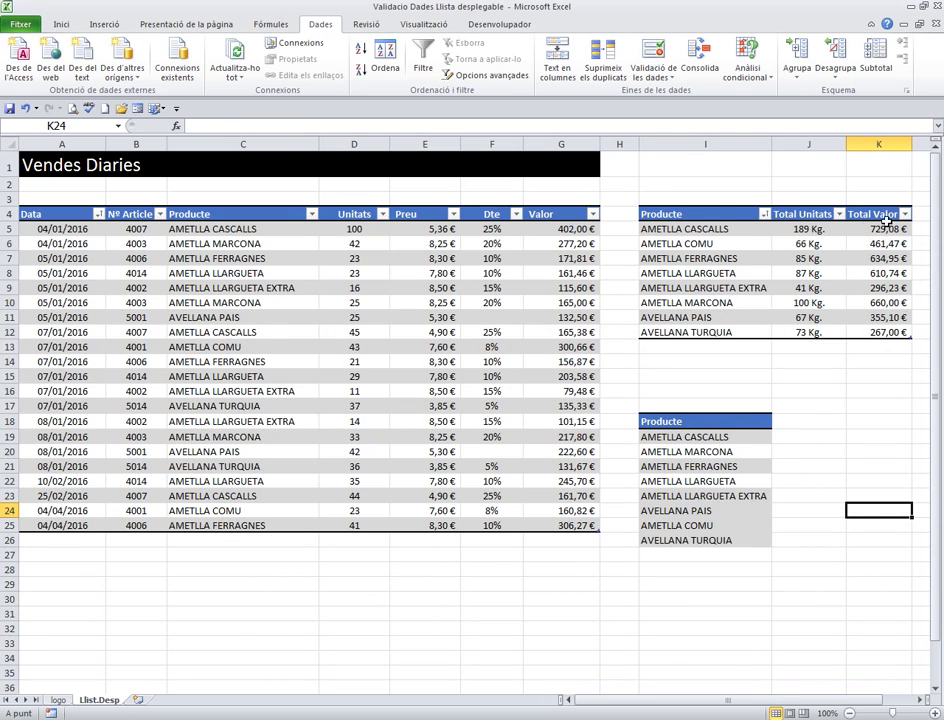
left_click_drag(678, 405, 685, 553)
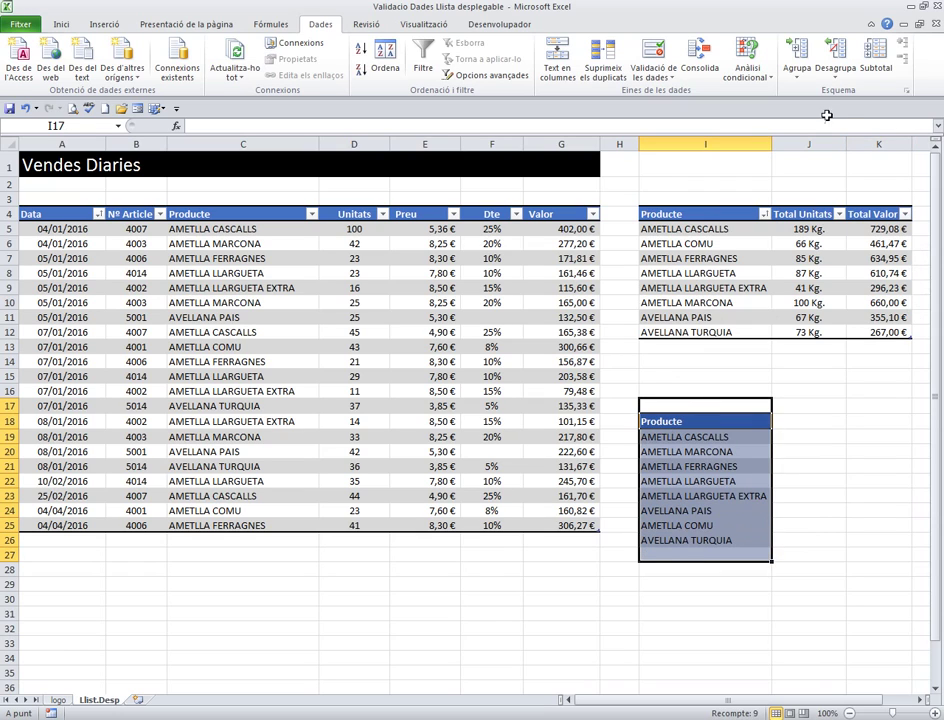
left_click(61, 24)
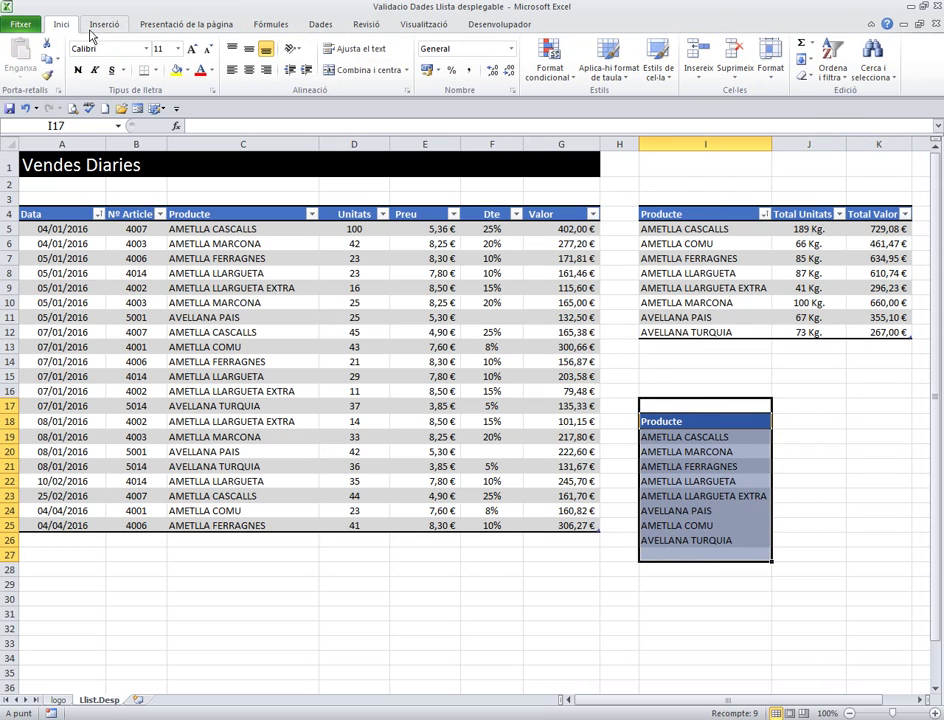
left_click(806, 77)
left_click(809, 92)
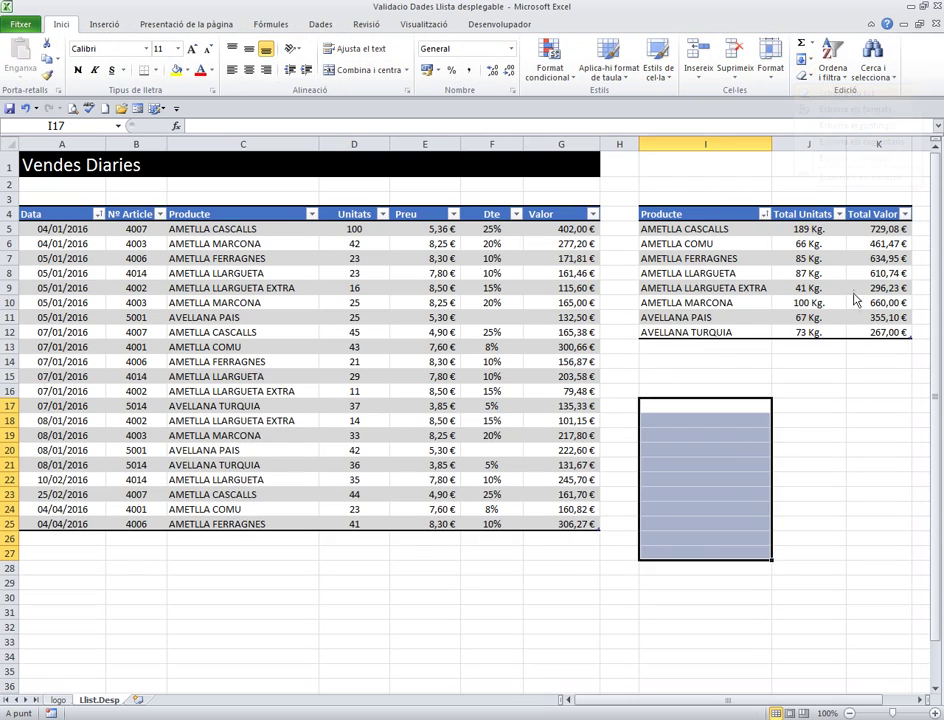
left_click(878, 420)
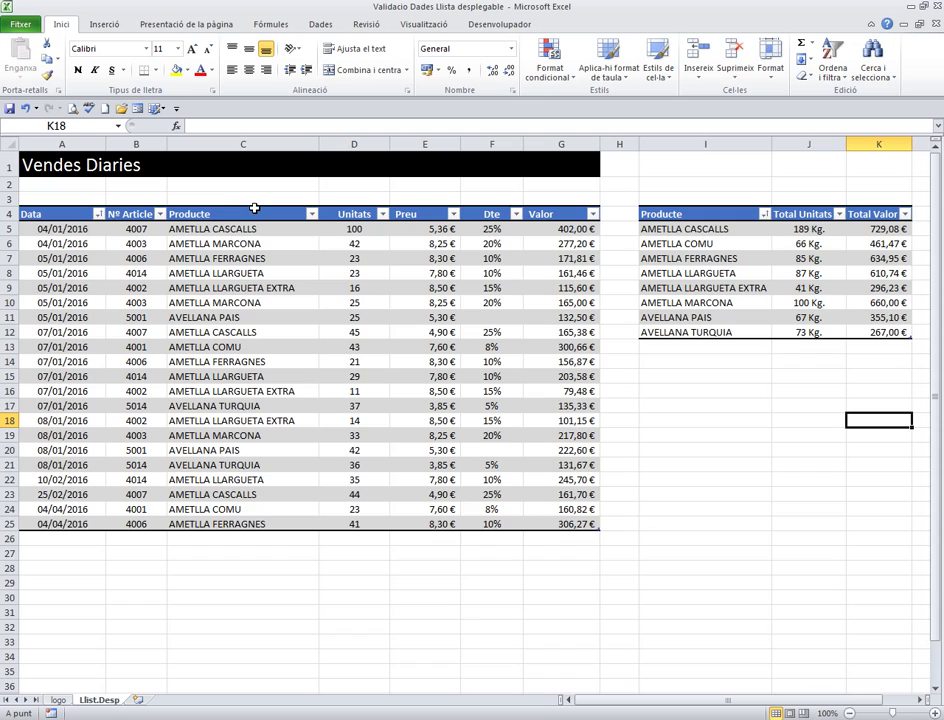
left_click(253, 204)
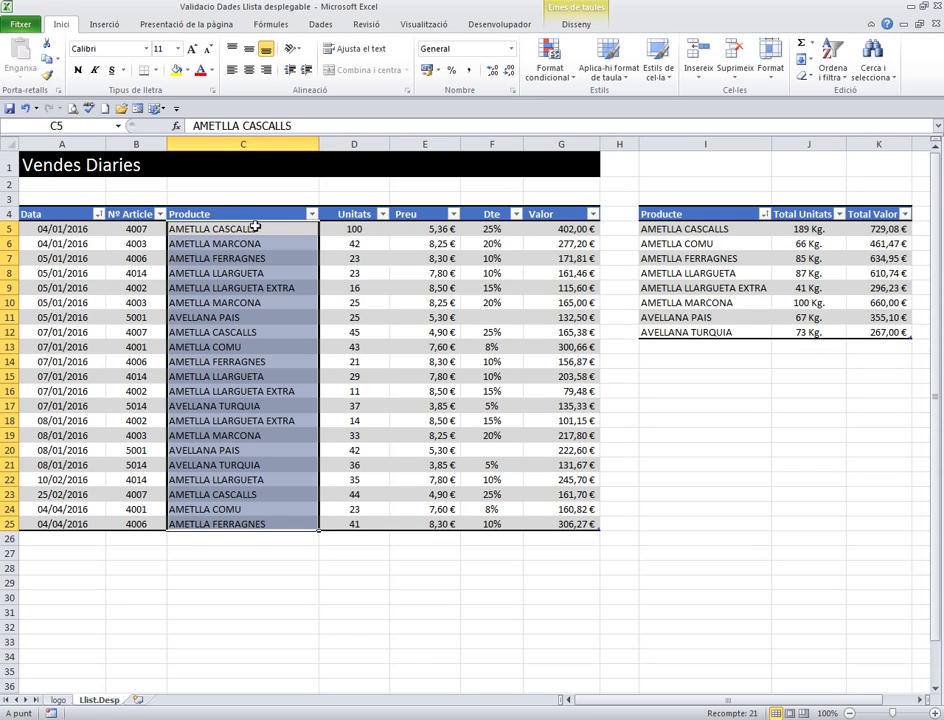
left_click(265, 229)
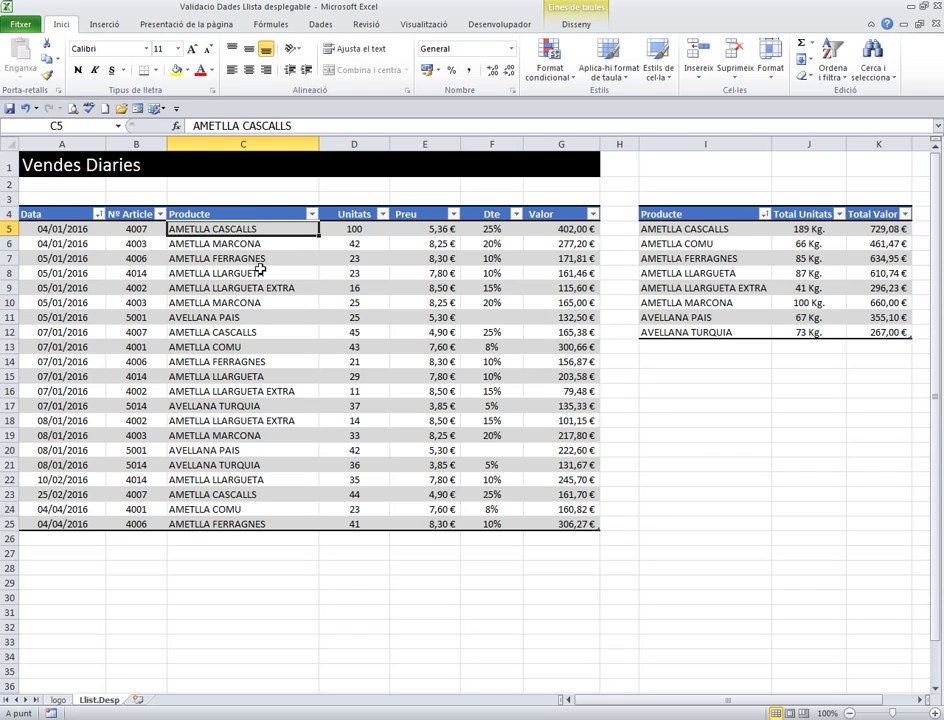
left_click(705, 205)
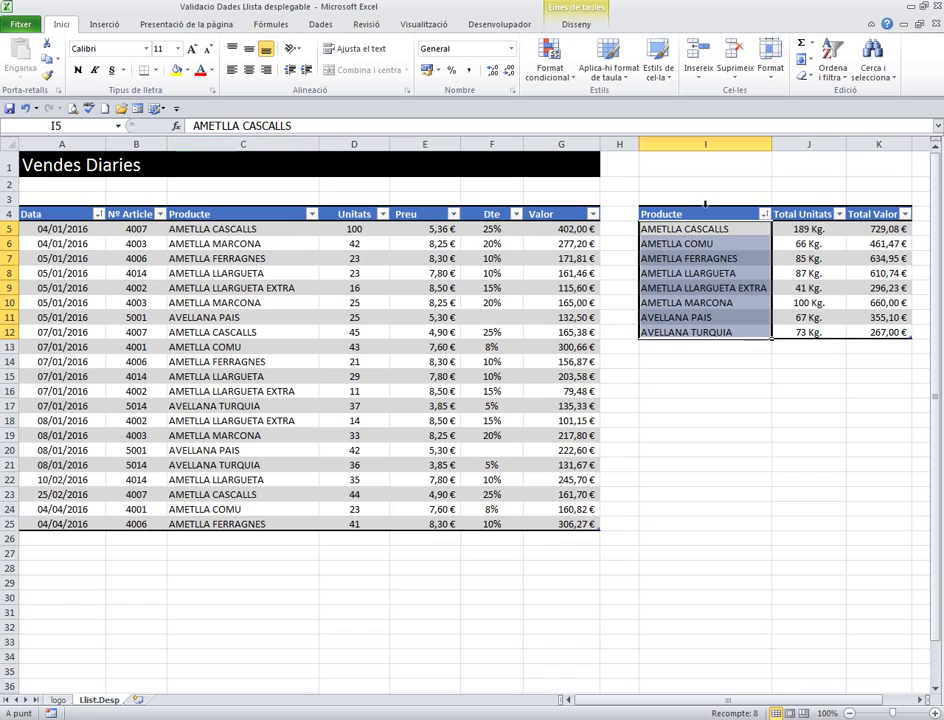
left_click(801, 208)
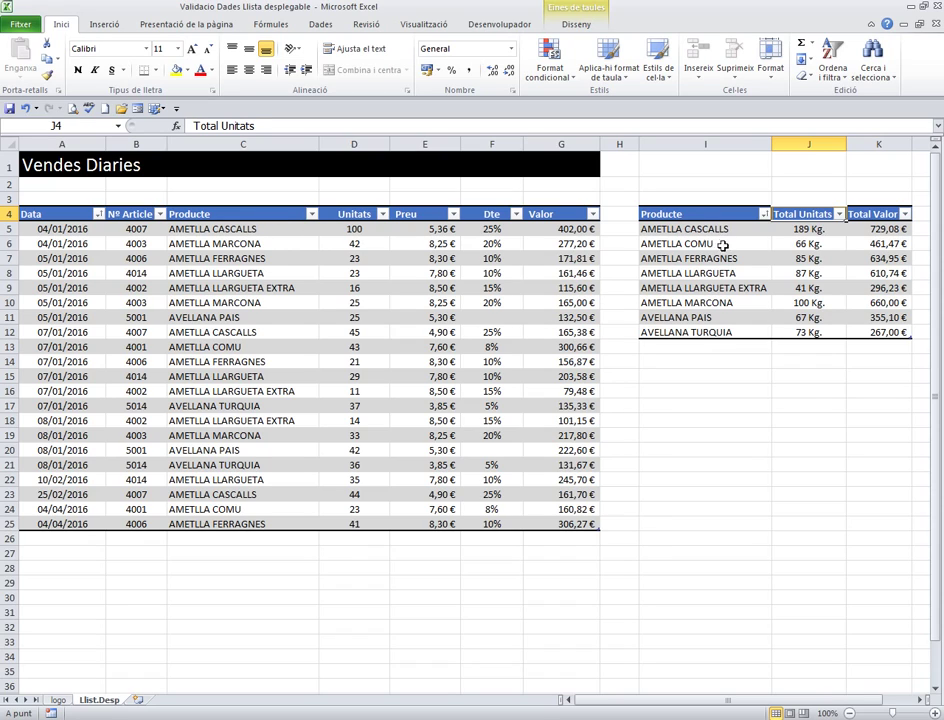
left_click(802, 245)
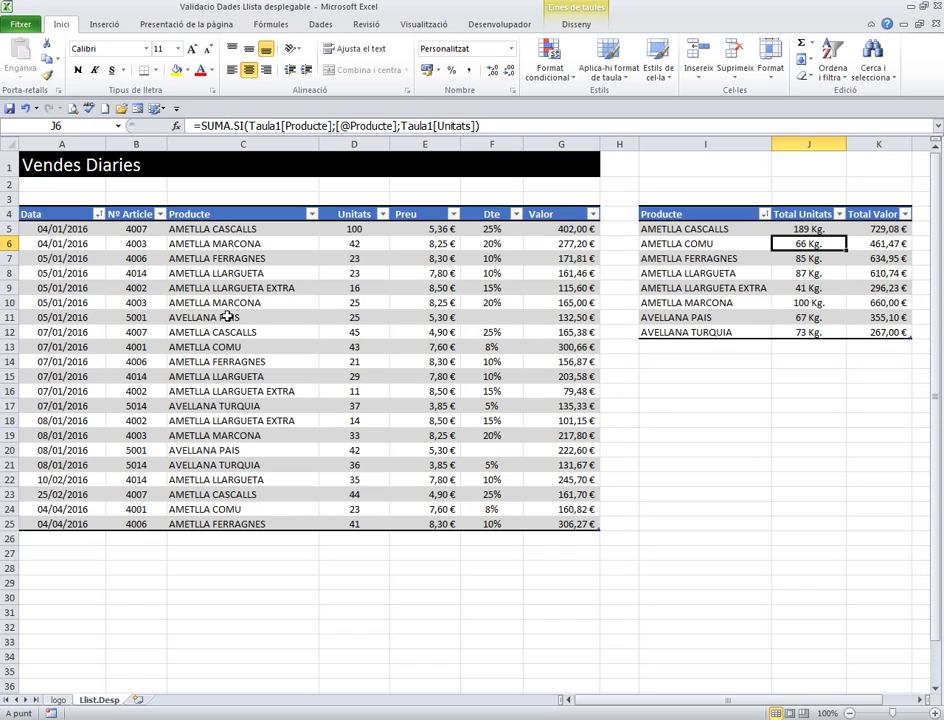
left_click(341, 303)
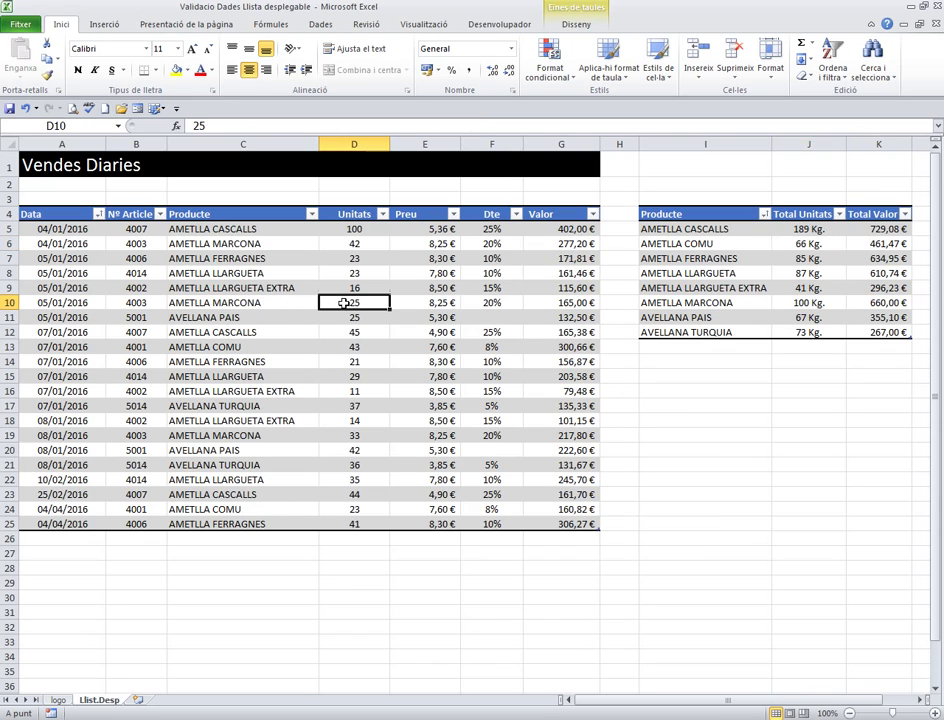
type("1")
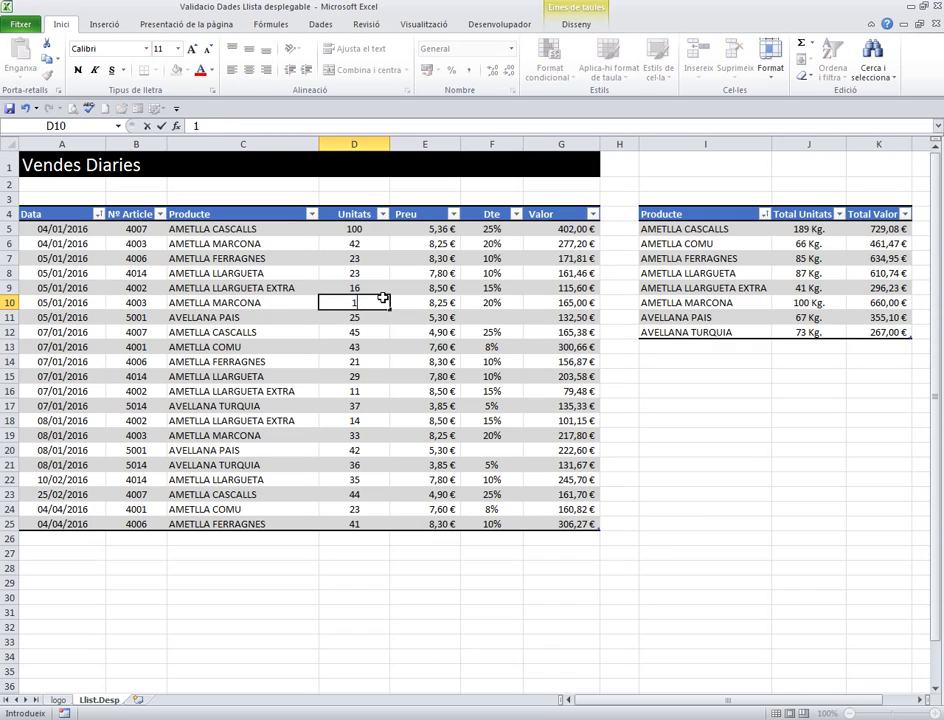
type("50")
key("Return")
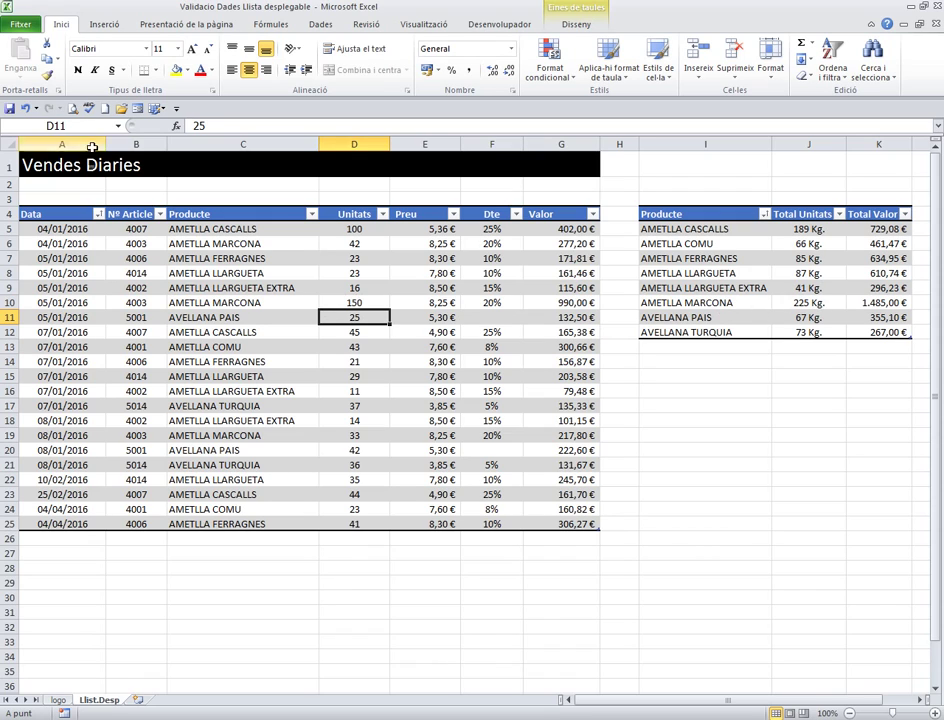
key("ctrl+z")
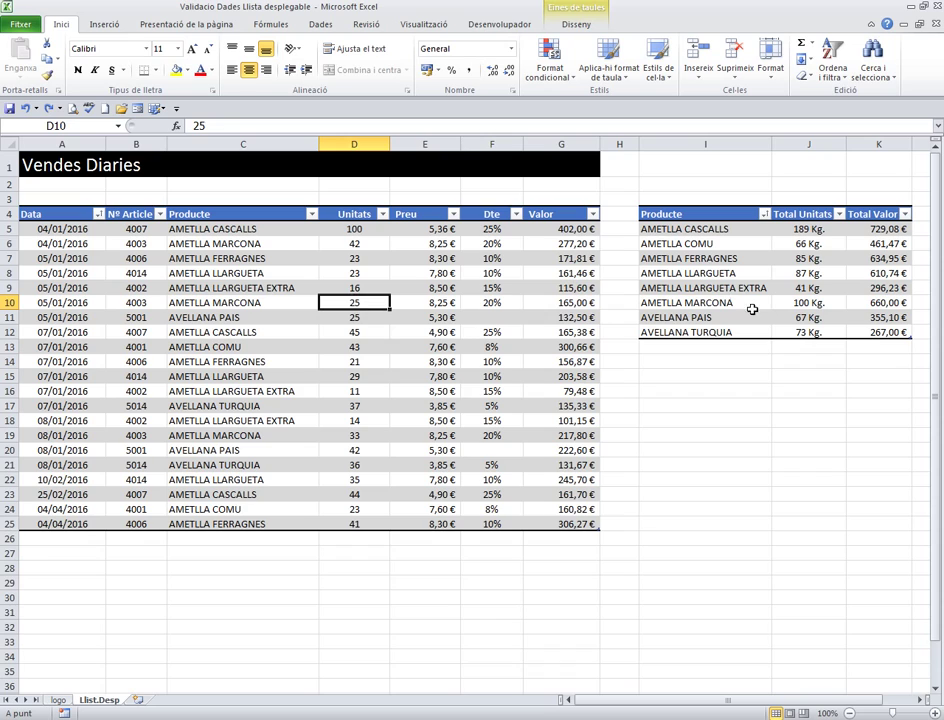
Step: Select the Total Unitats, Unitats (D5:D25) and Producte (C5:C25) ranges to compare their values
left_click(805, 205)
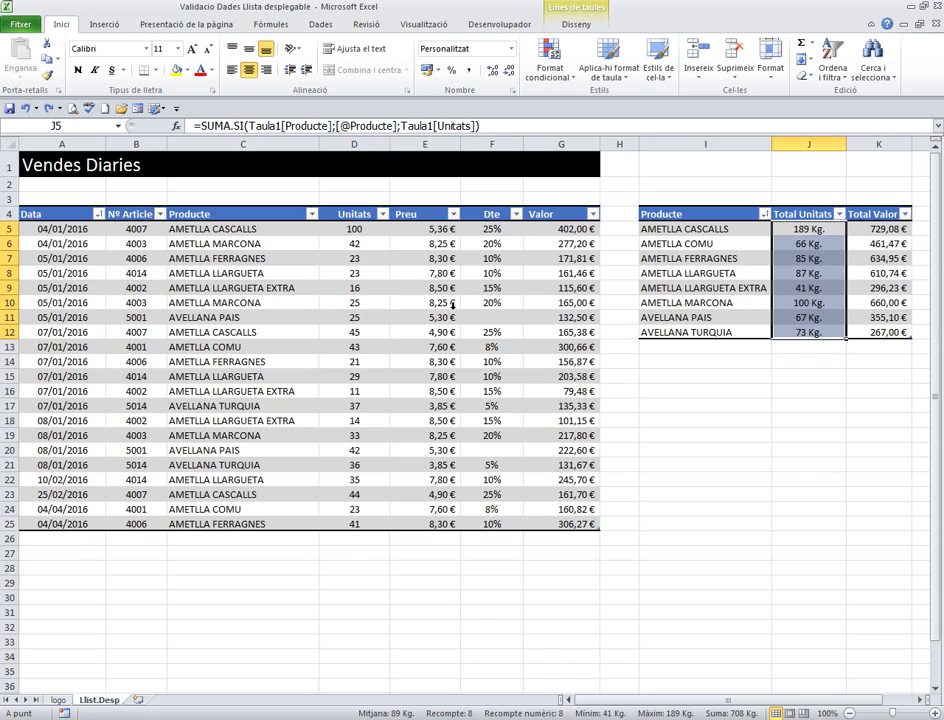
left_click(358, 207)
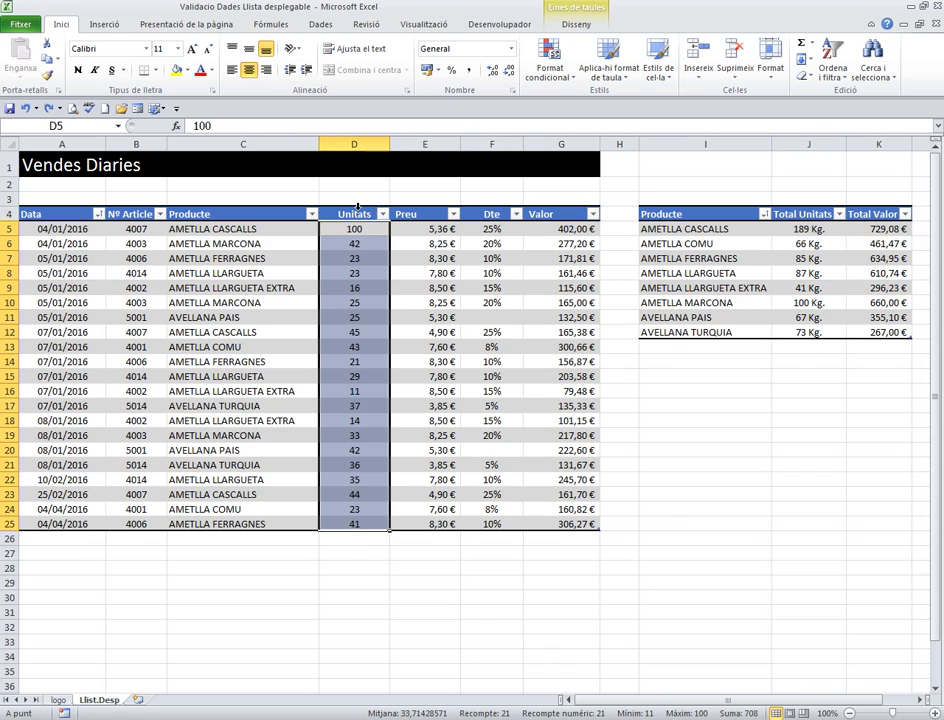
left_click(212, 208)
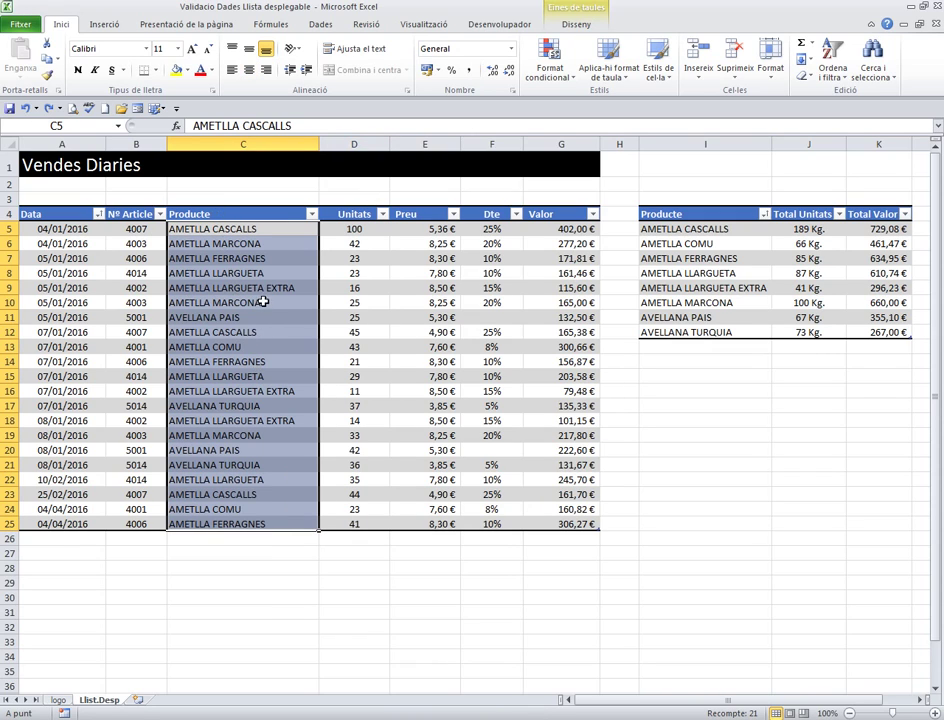
left_click(270, 246)
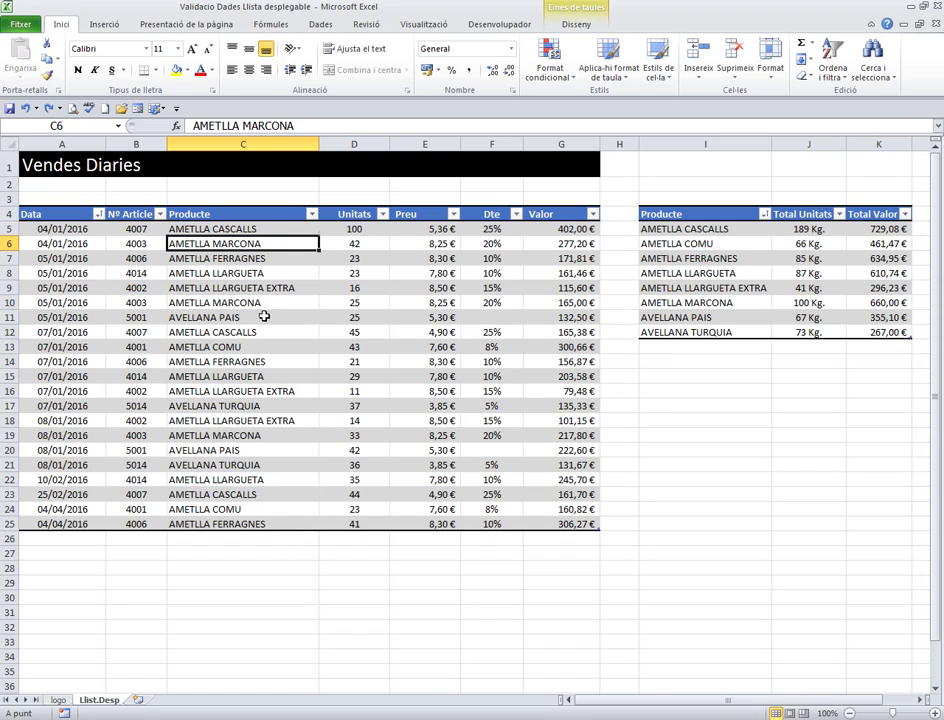
Step: Set row 10's units to 150 and check AMETLLA MARCONA's summary total
left_click(362, 302)
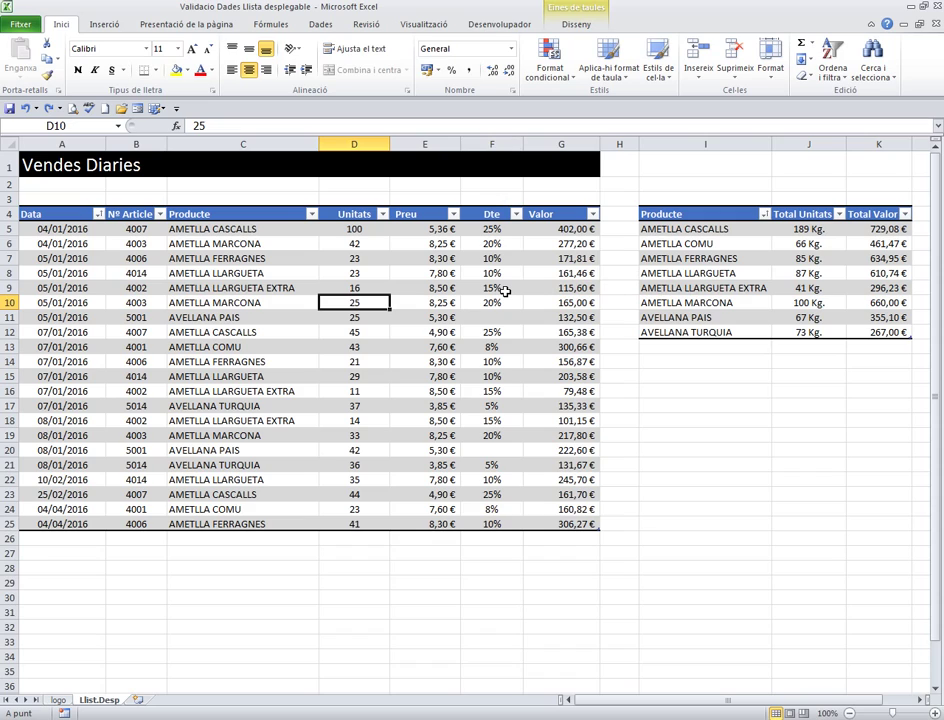
type("150")
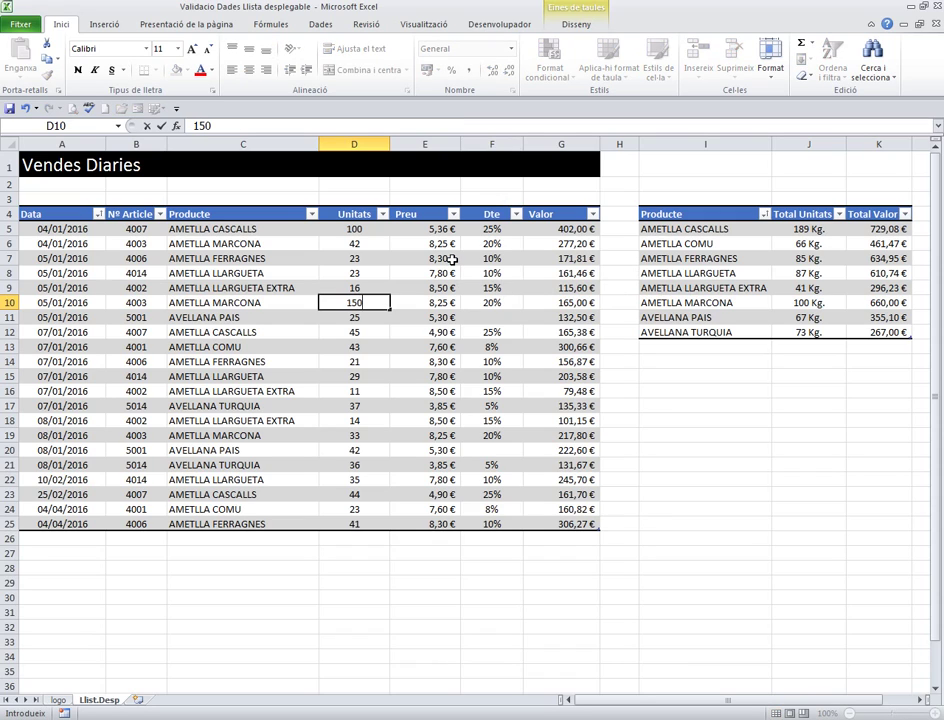
key("Return")
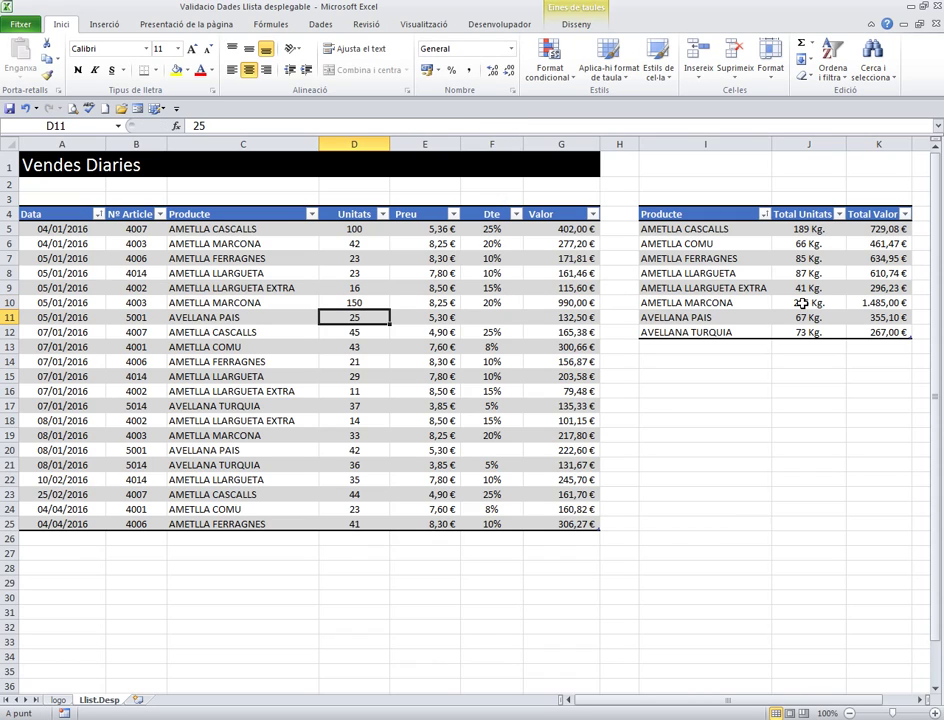
left_click(802, 303)
Step: Misspell row 10's product as AMETLLA MAARCONA by adding an extra A
double_click(310, 303)
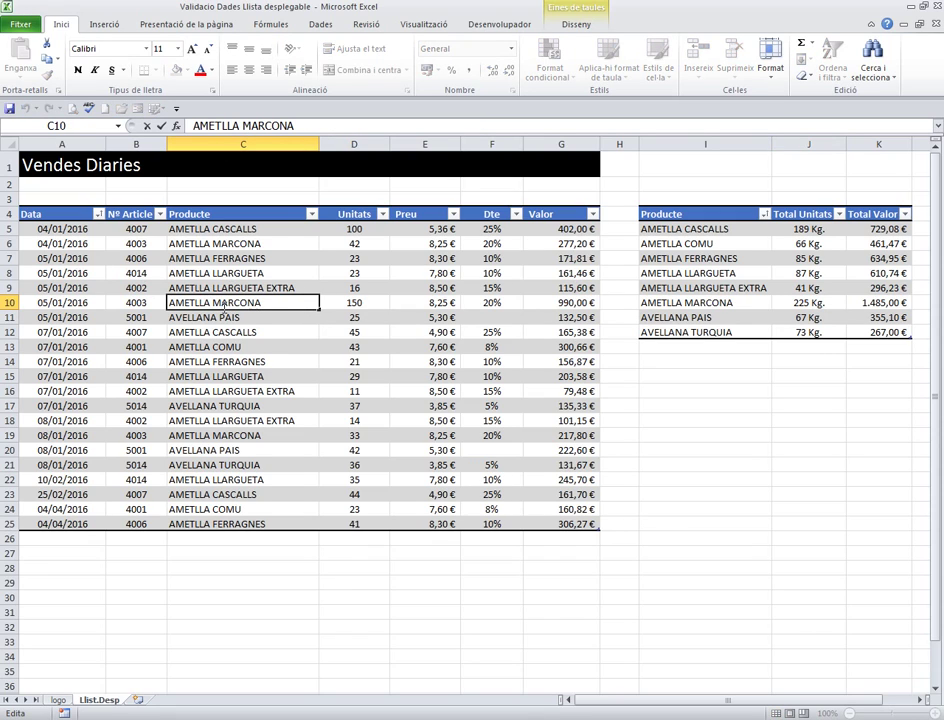
type("A")
left_click(255, 333)
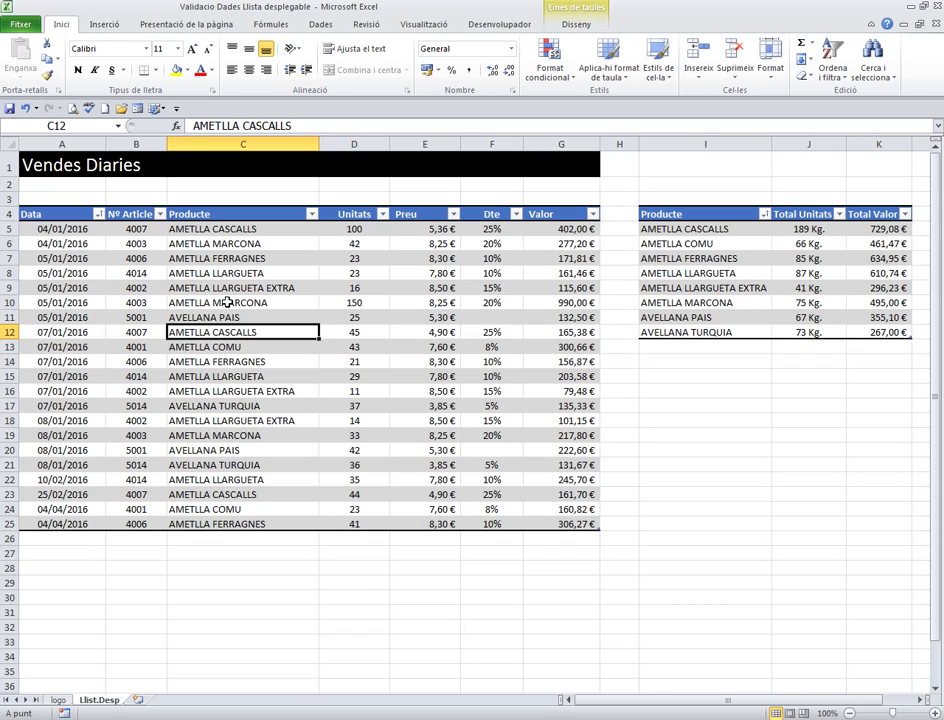
Step: Select the summary product names I5:I12, then extend the Vendes Diaries table with blank row 26
left_click(688, 258)
mouse_move(686, 229)
left_mouse_down()
mouse_move(697, 344)
mouse_move(700, 331)
left_mouse_up()
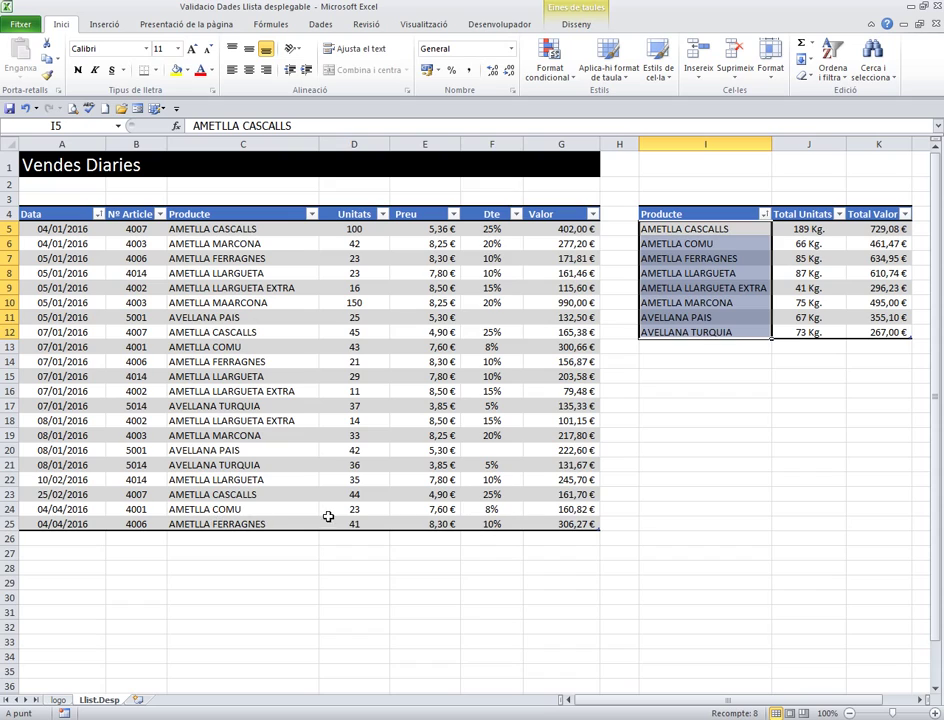
left_click(540, 525)
key("Tab")
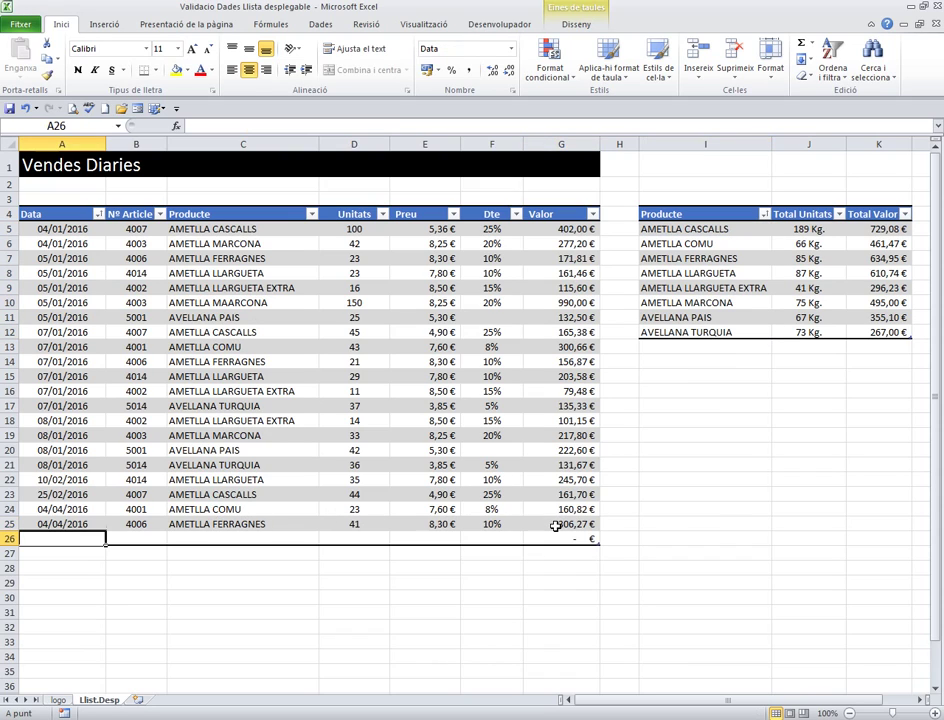
Step: Enter Ametlla Marcona with 100 Kg. in row 26 and confirm the summary total reads 175 Kg
left_click(240, 539)
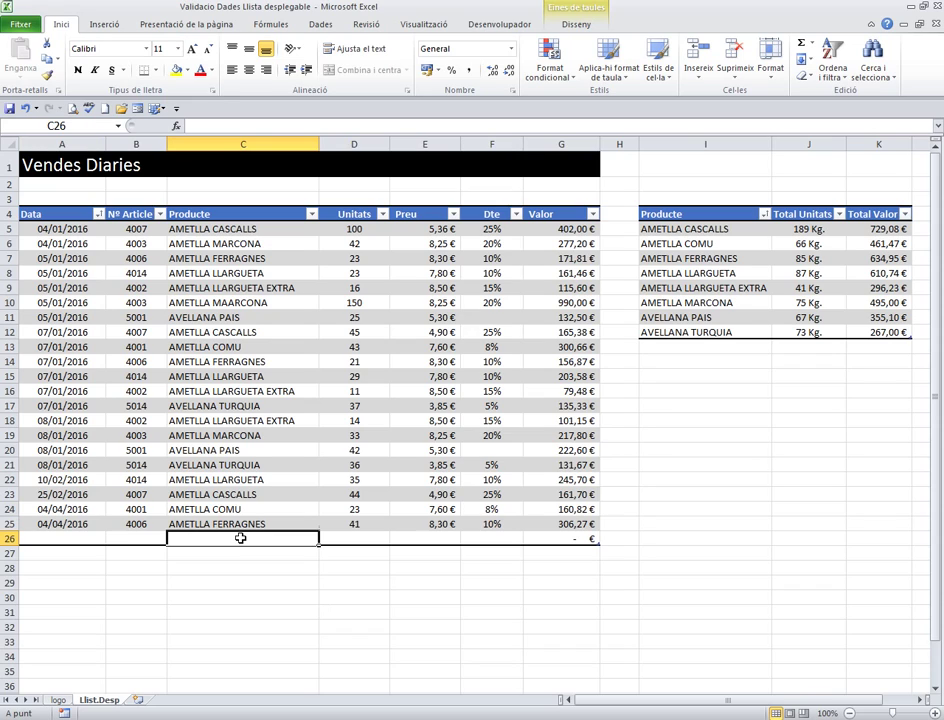
type("Ametlla")
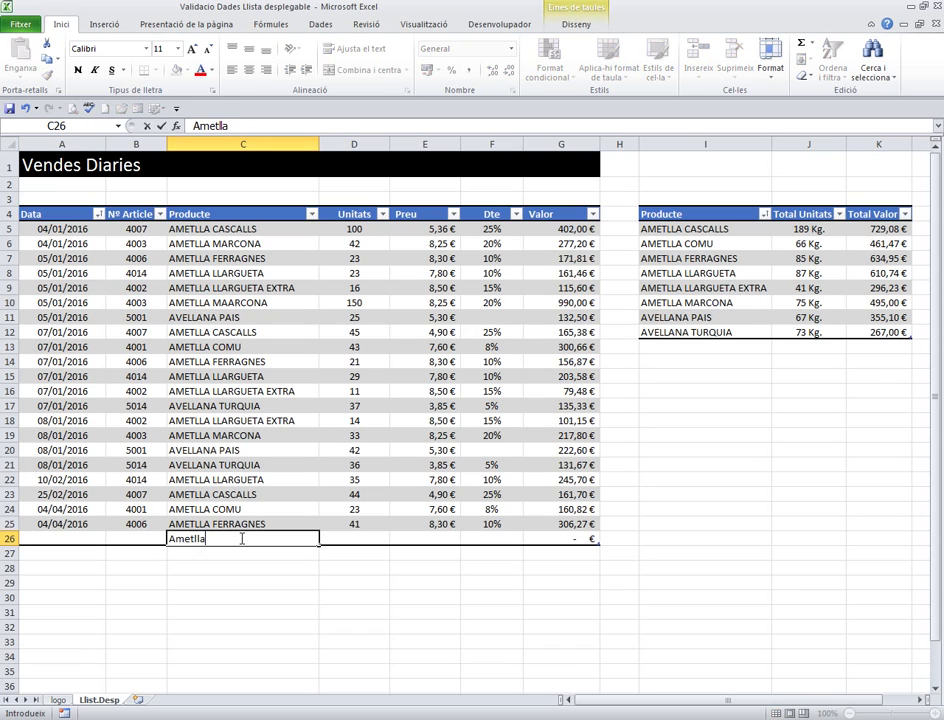
type(" M")
type("arcona")
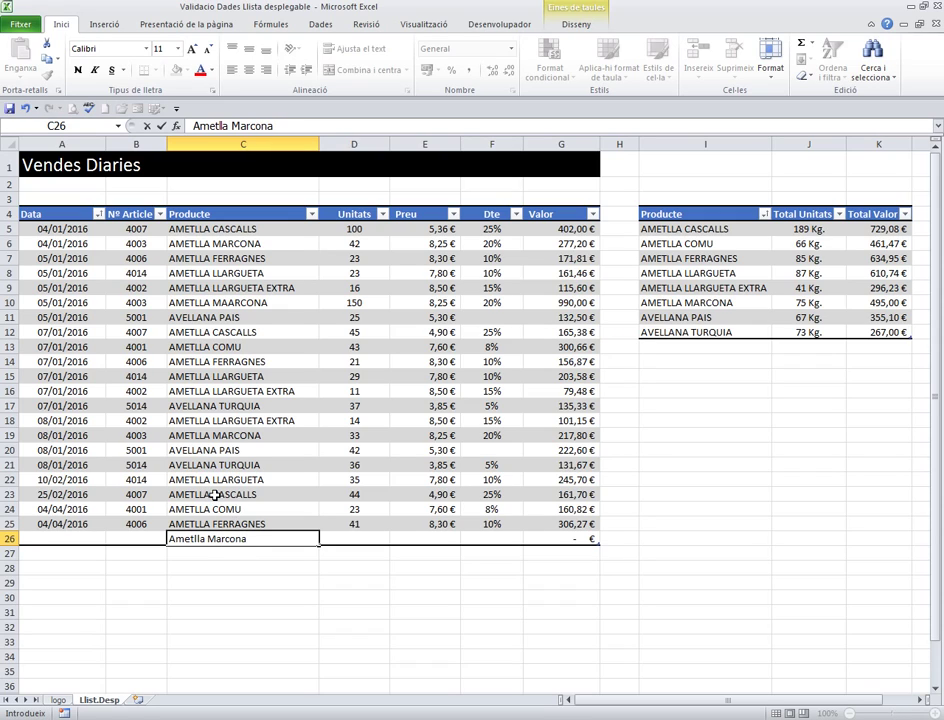
key("Tab")
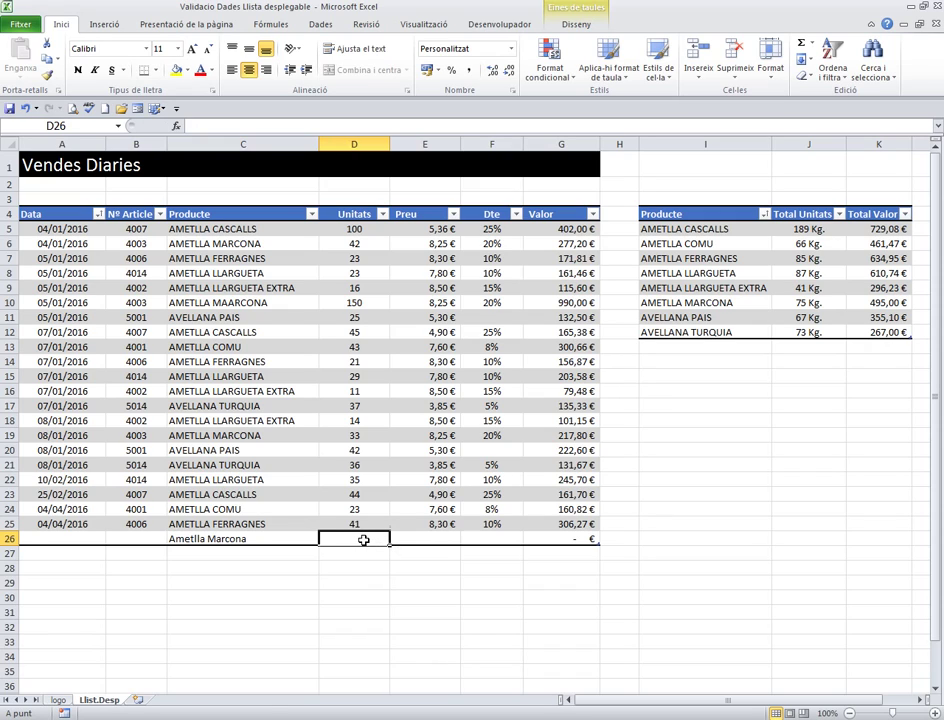
type("100")
key("Tab")
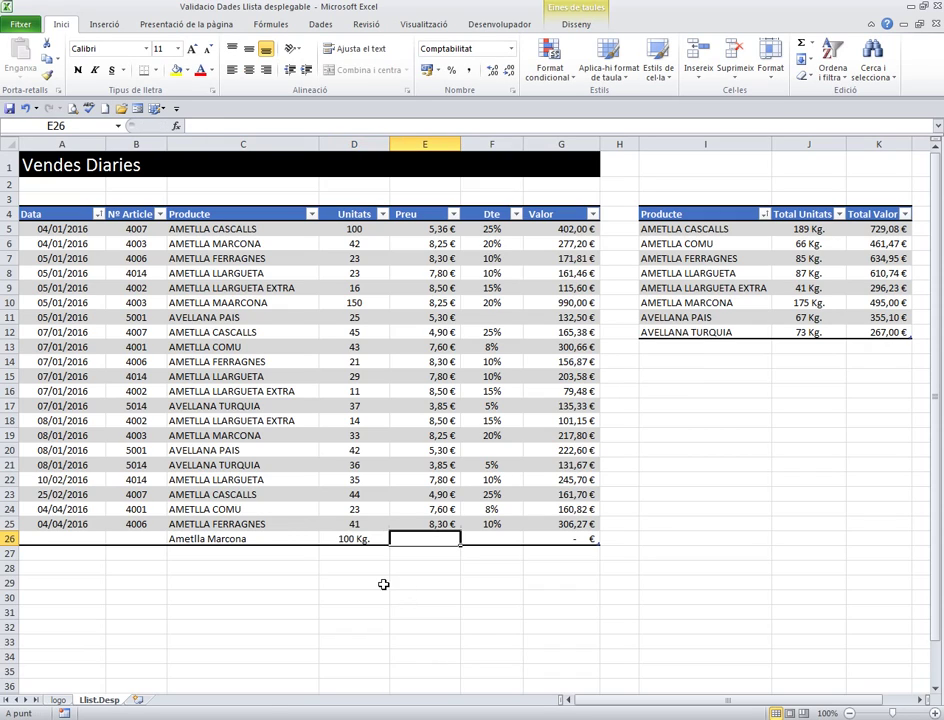
left_click(806, 301)
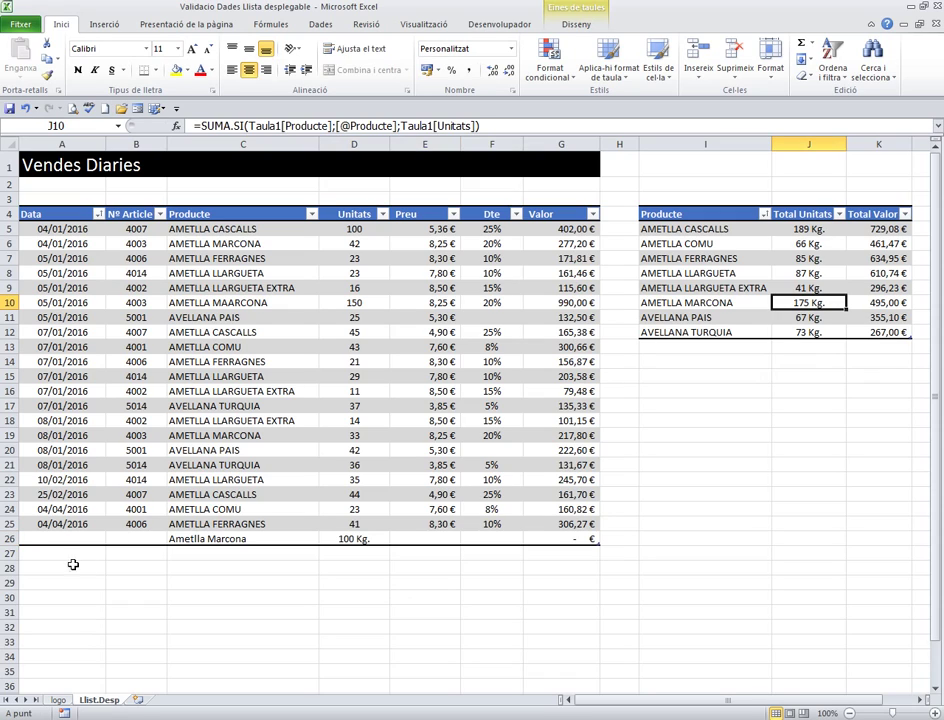
left_click(215, 539)
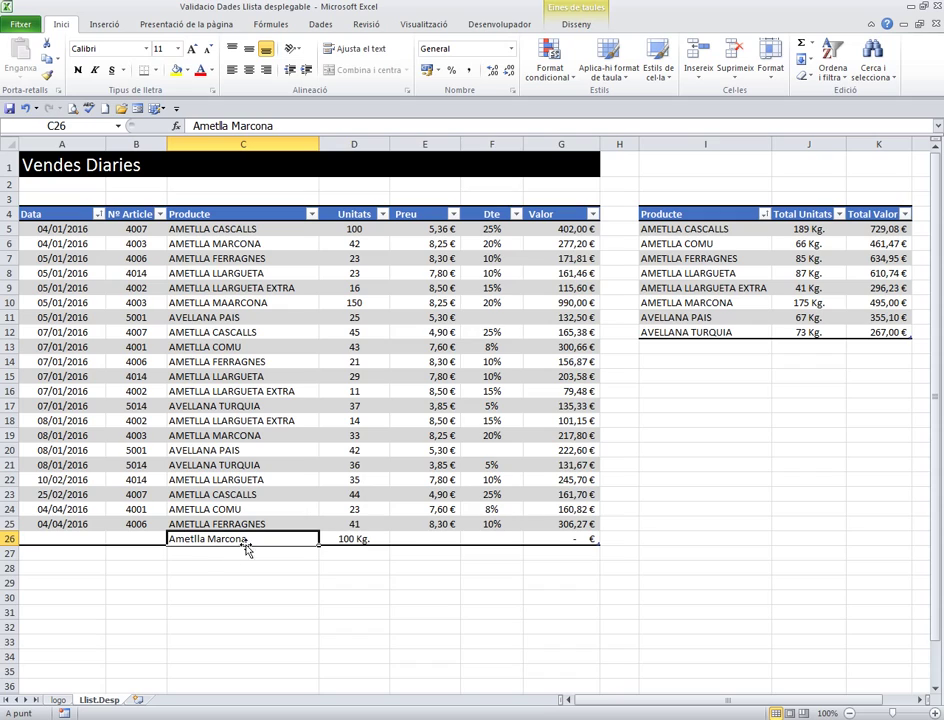
Step: Clear the contents of table row 26, then select the Producte column data C5:C26
left_click(20, 539)
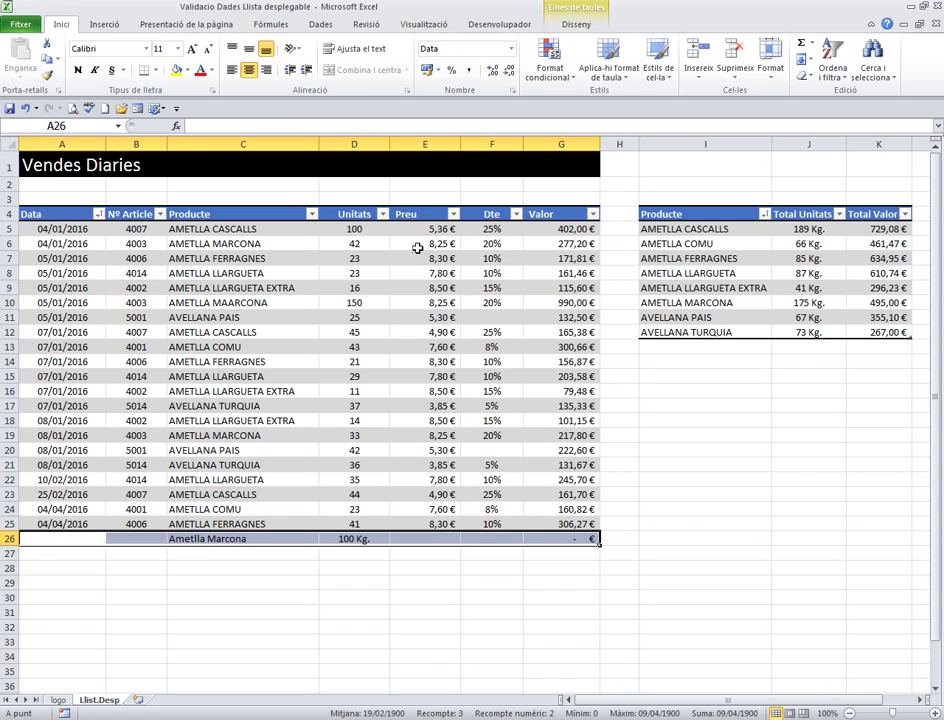
key("Delete")
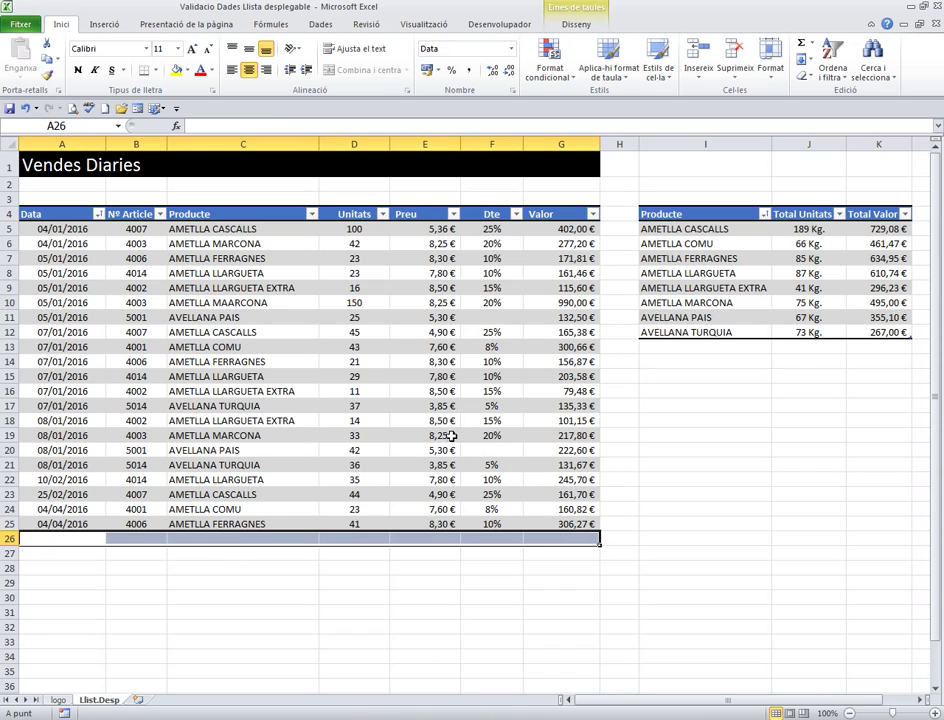
left_click(354, 392)
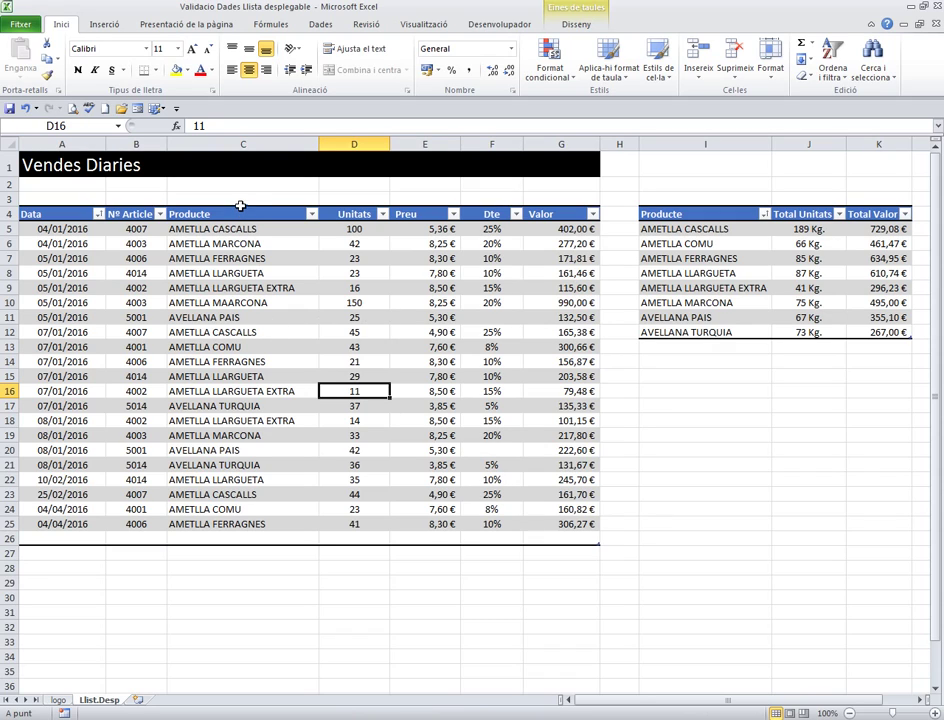
left_click(240, 206)
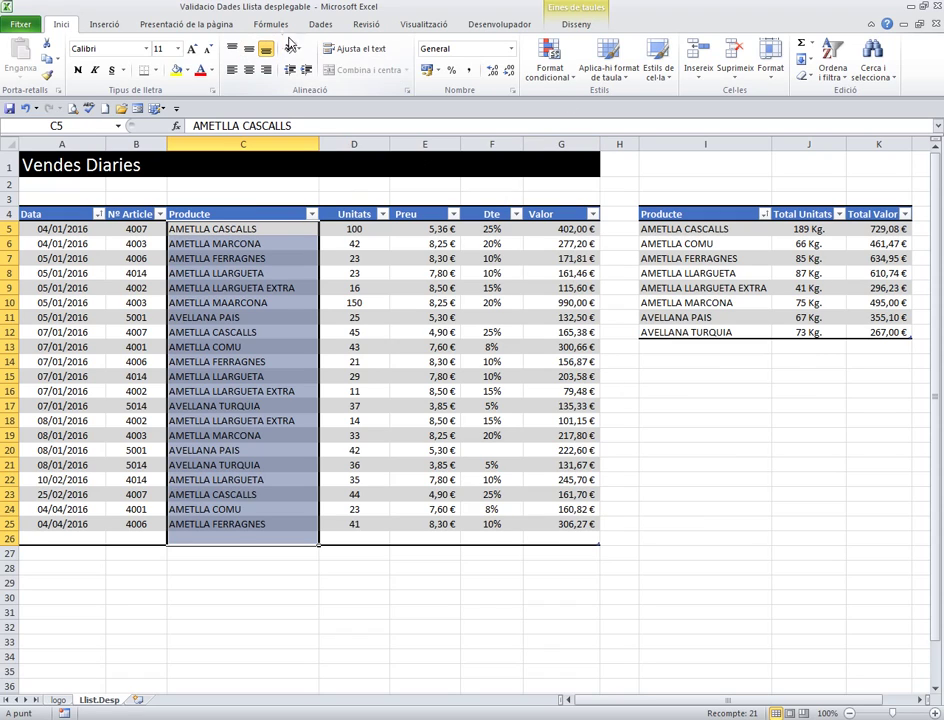
Step: Start data validation on the Producte column with Llista as the allowed type
left_click(320, 25)
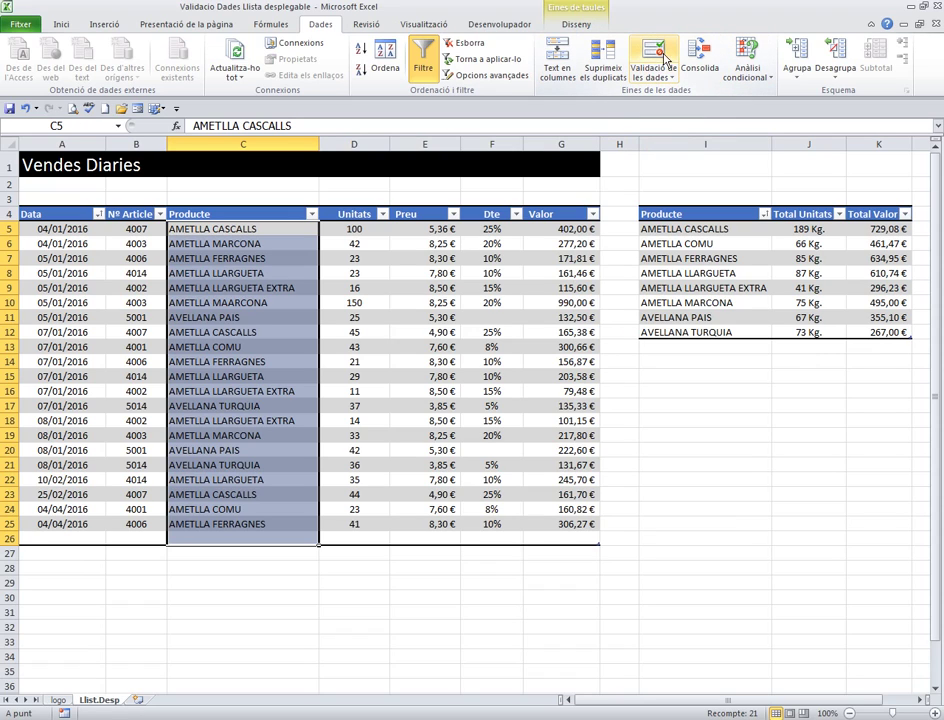
left_click(653, 52)
left_click(674, 342)
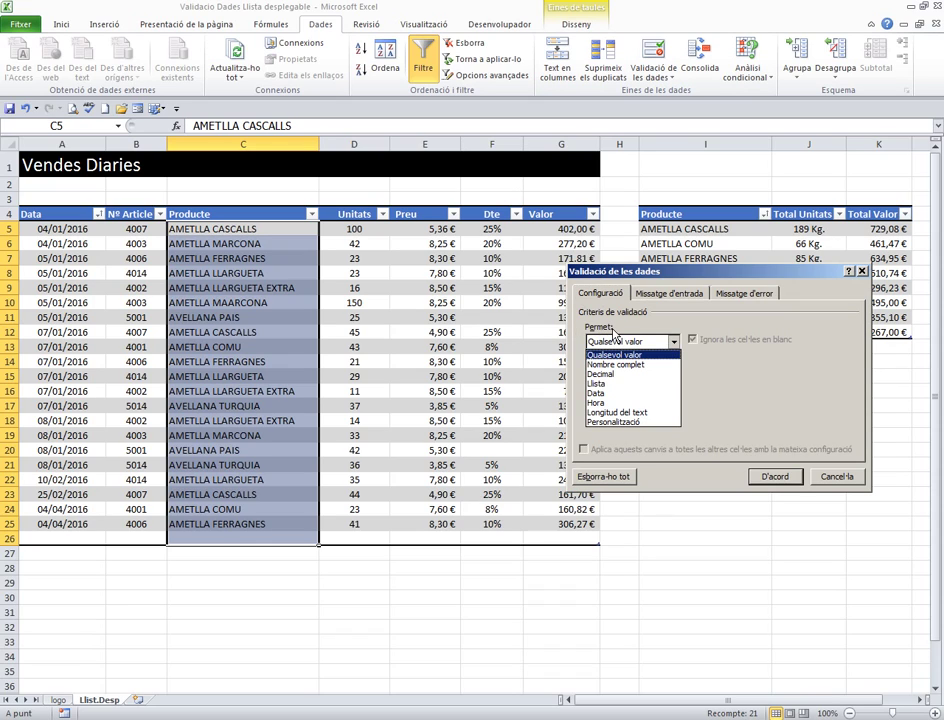
left_click(610, 388)
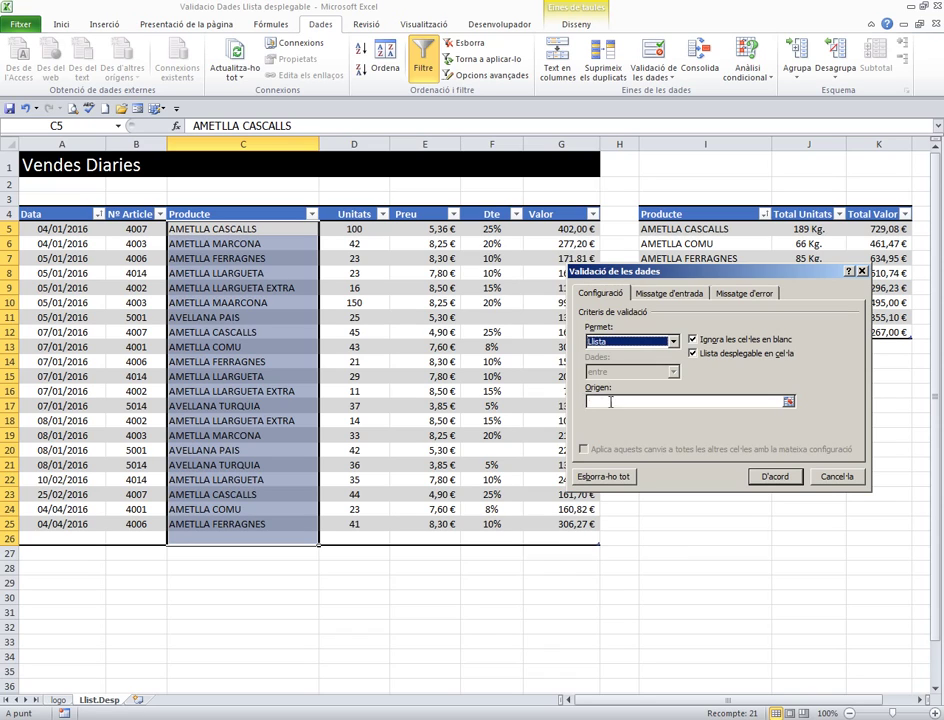
left_click(602, 403)
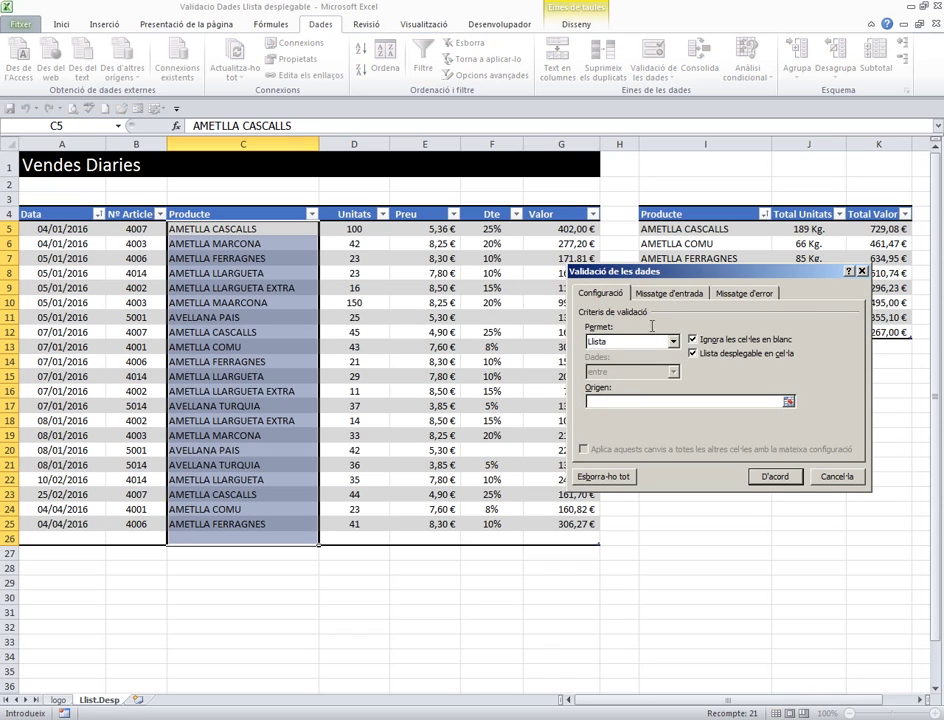
left_click_drag(620, 271, 361, 398)
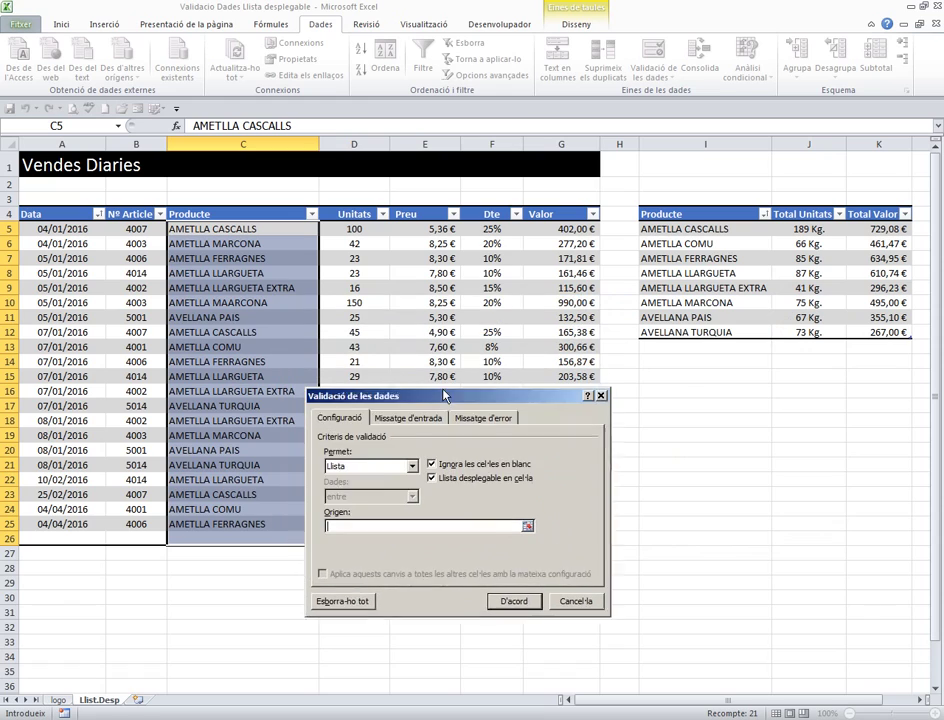
Step: Set the list source to the summary product names =$I$5:$I$12 and apply the validation
left_click(689, 208)
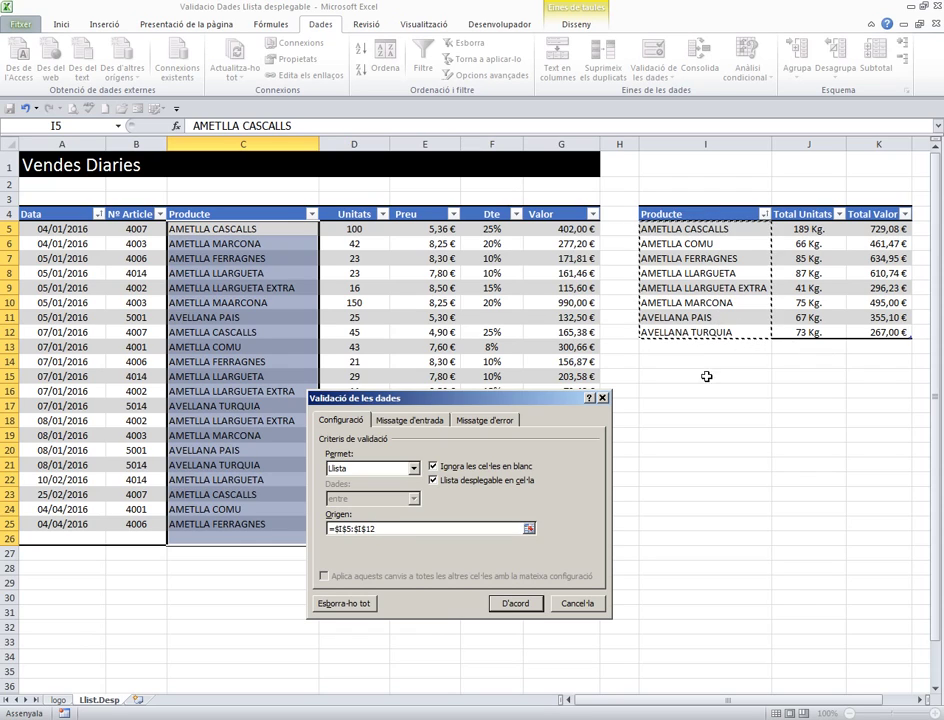
left_click_drag(377, 527, 334, 528)
left_click(514, 604)
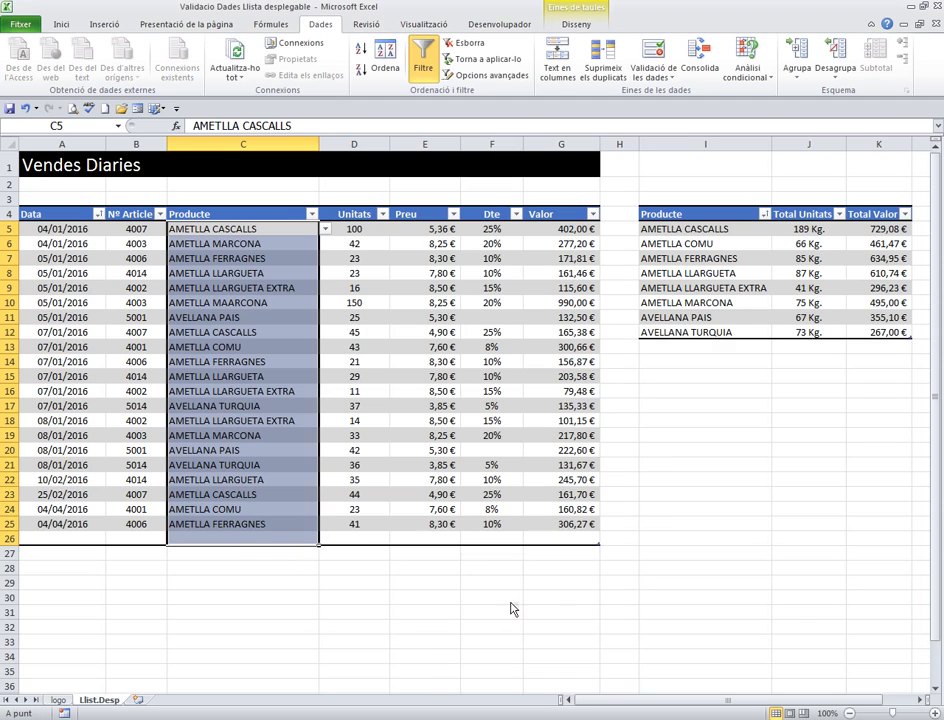
Step: Test C26's drop-down by choosing AMETLLA LLARGUETA EXTRA, AMETLLA CASCALLS, then AMETLLA LLARGUETA
left_click(354, 553)
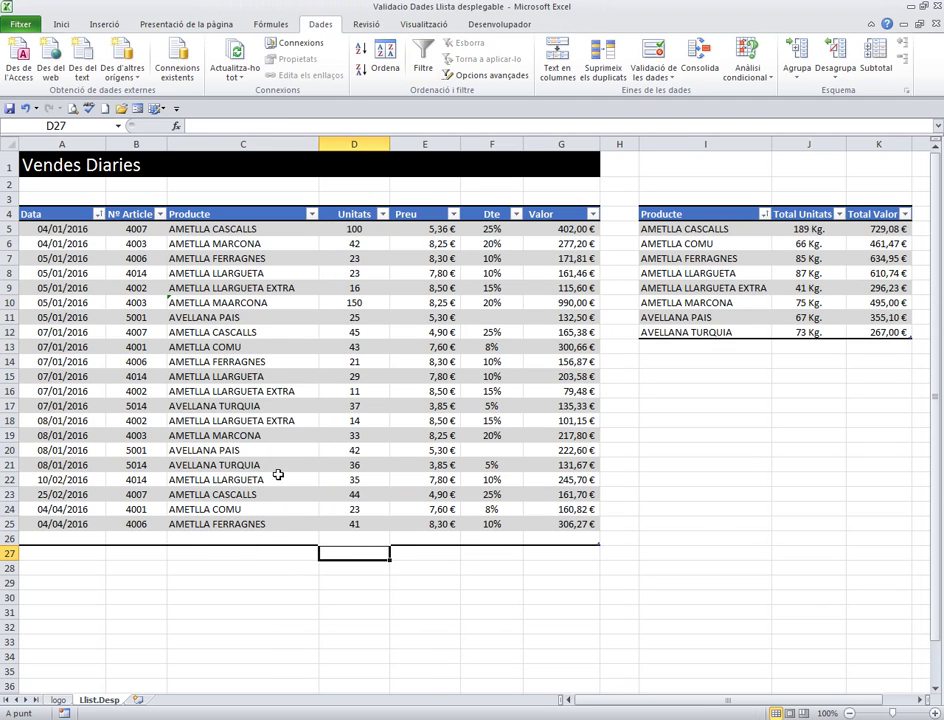
left_click(316, 538)
left_click(324, 539)
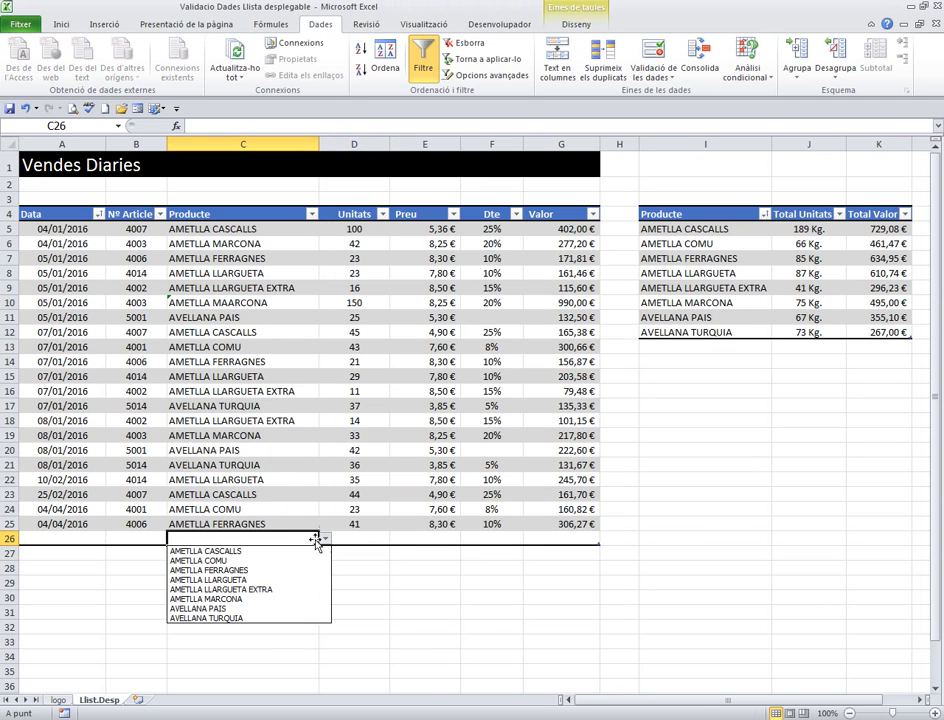
left_click(237, 591)
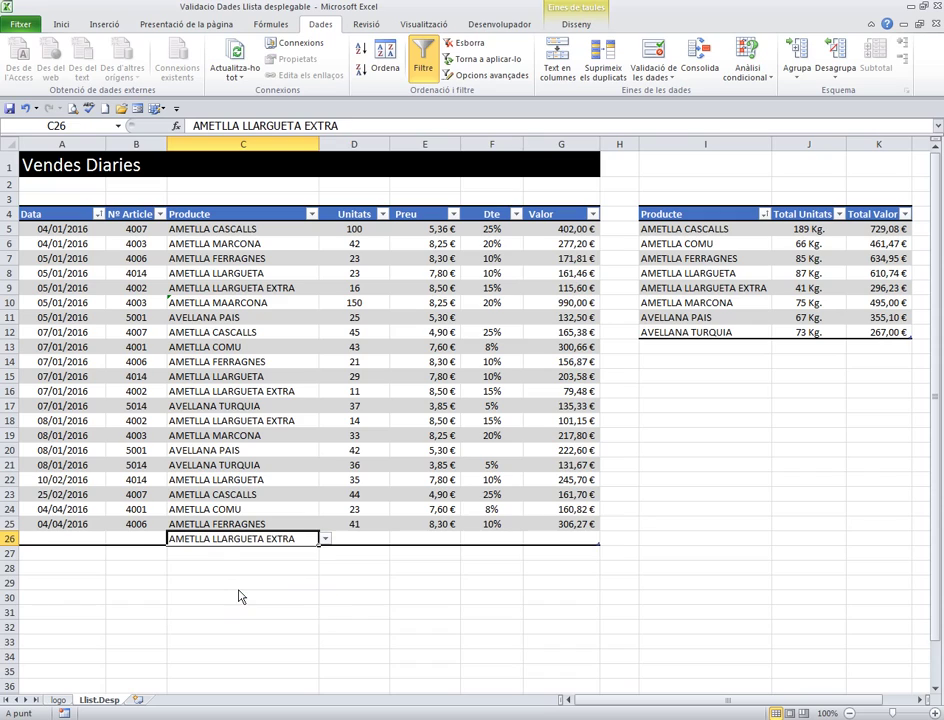
left_click(323, 539)
left_click(320, 552)
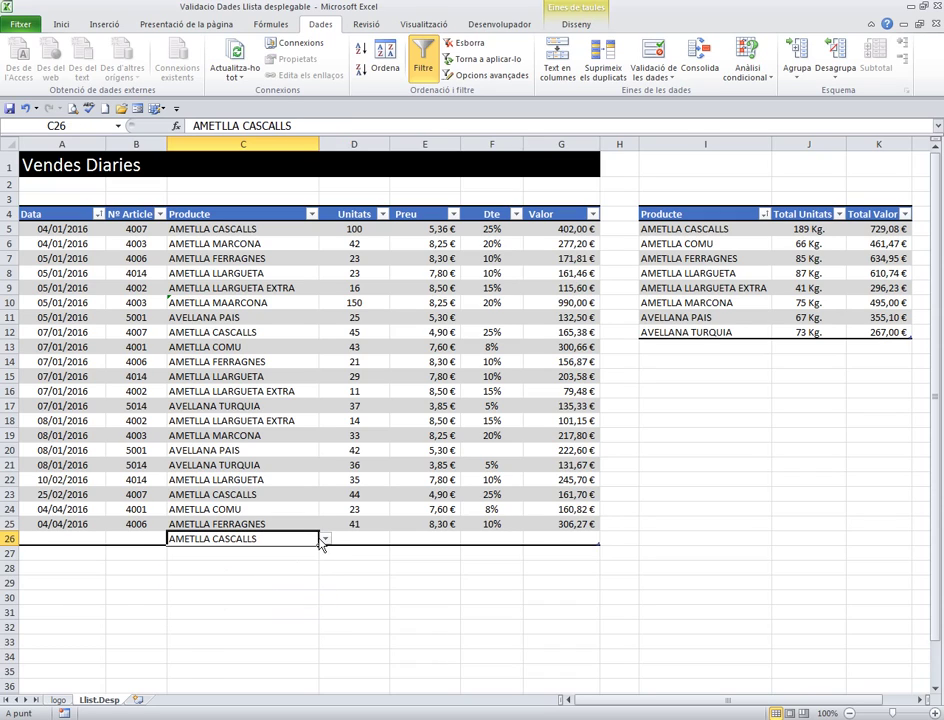
left_click(323, 539)
left_click(285, 579)
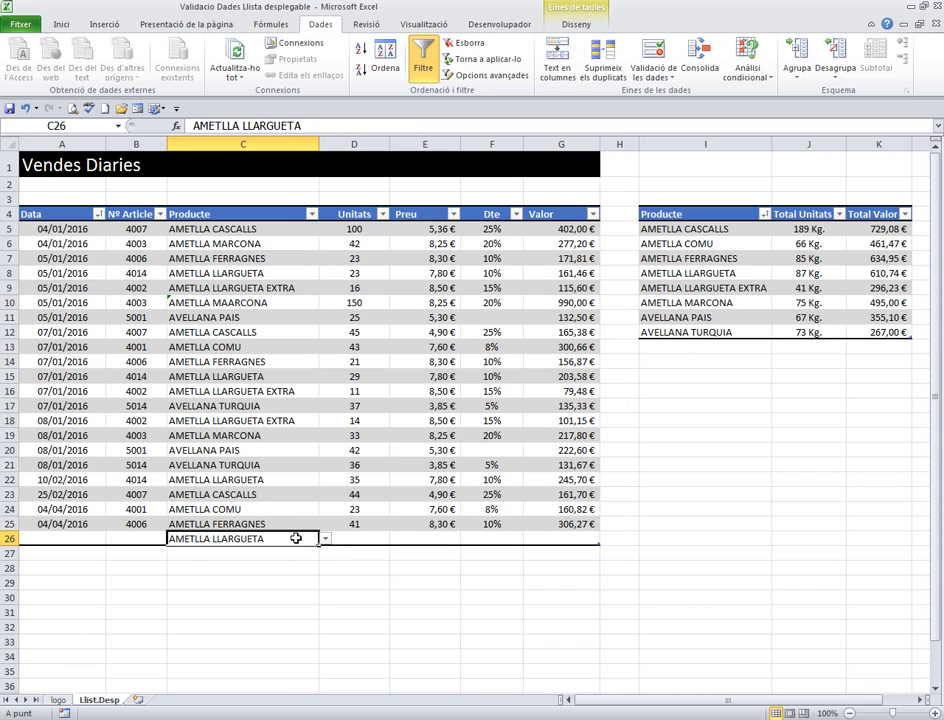
Step: Clear C26 and add a blank row 13 to the summary table from K12
key("Delete")
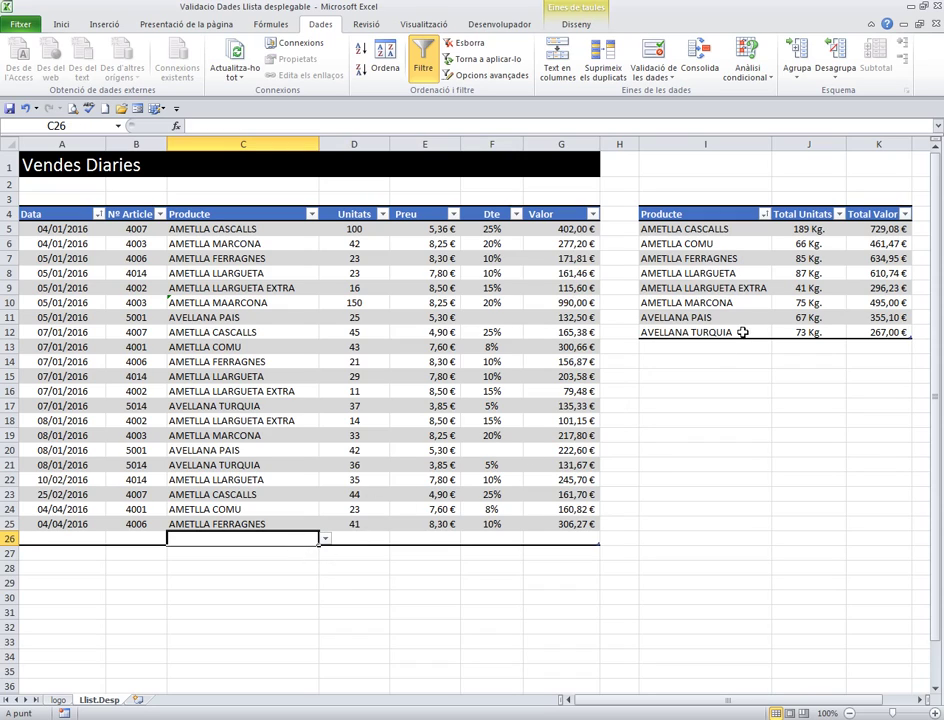
left_click(905, 335)
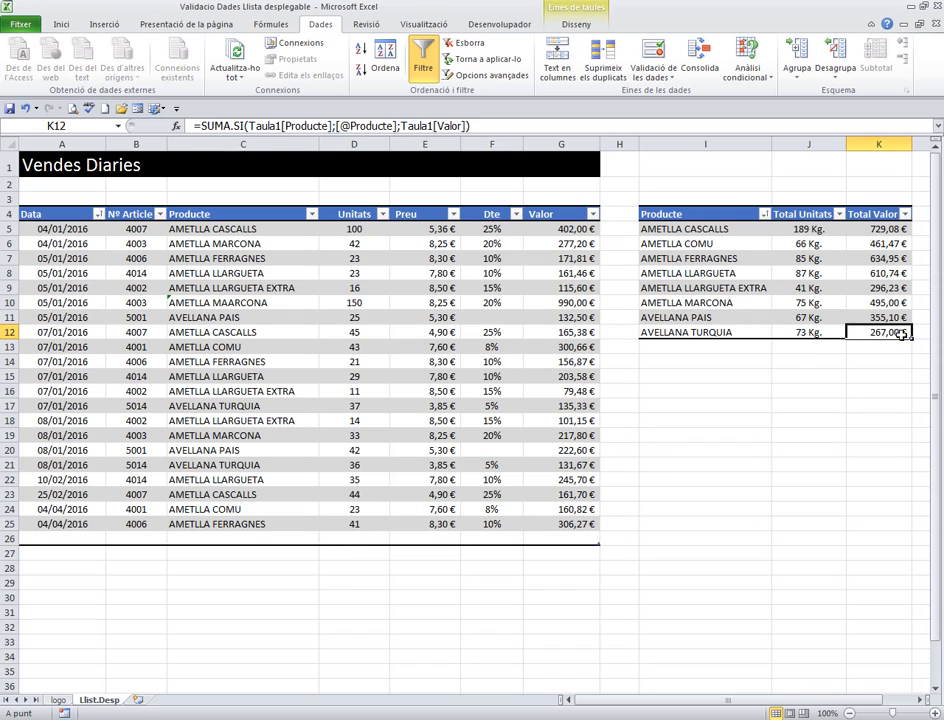
key("Tab")
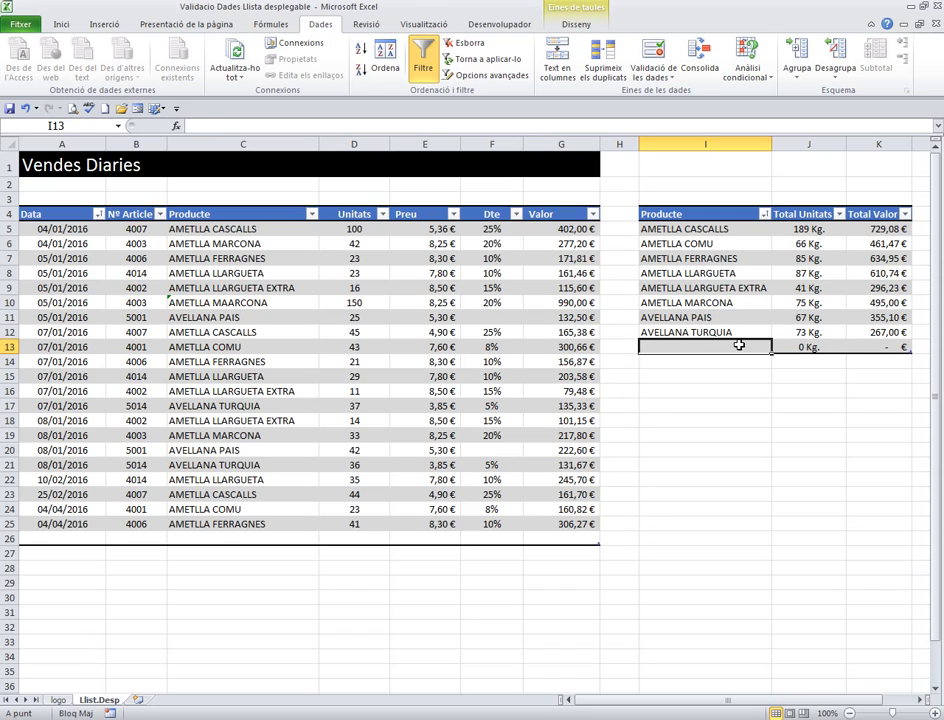
Step: Enter AVELLANA TORRADA as the new product name in summary cell I13
type("AVELLANAS")
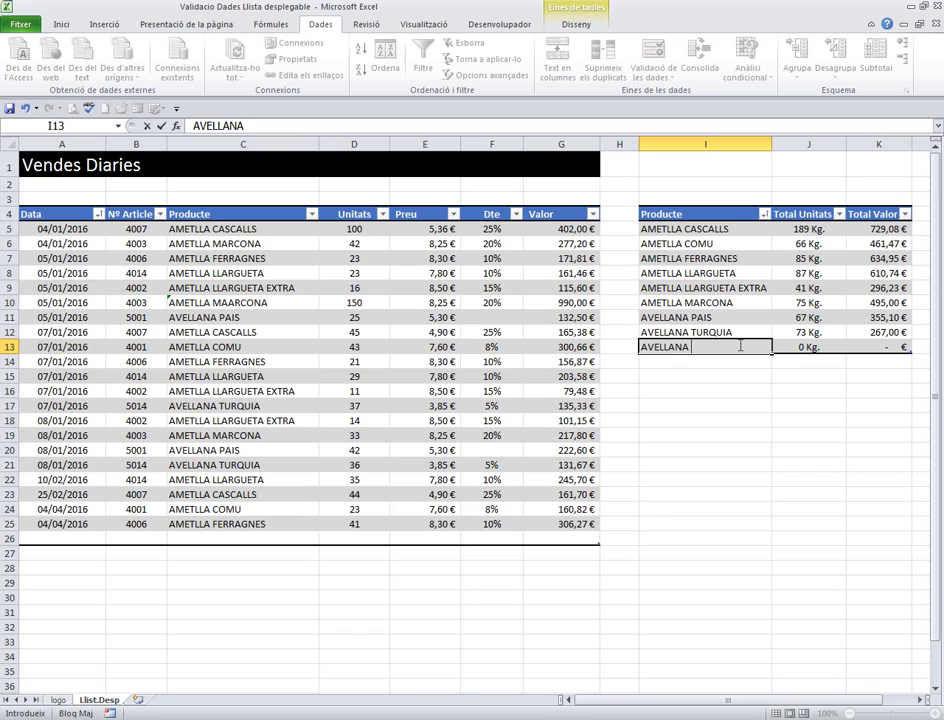
type(" TORRADA")
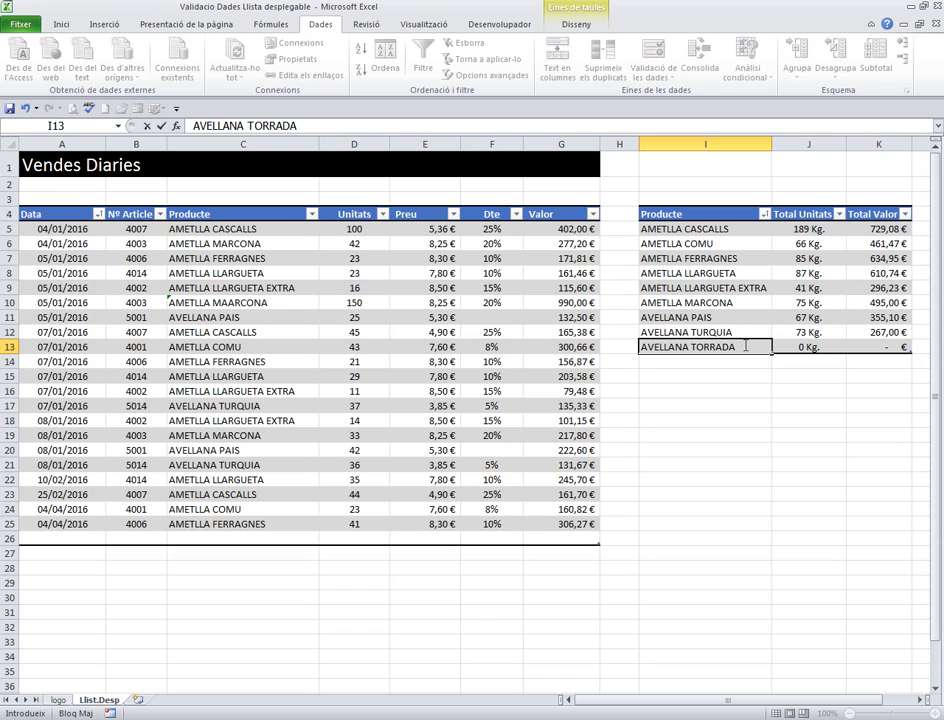
left_click(785, 351)
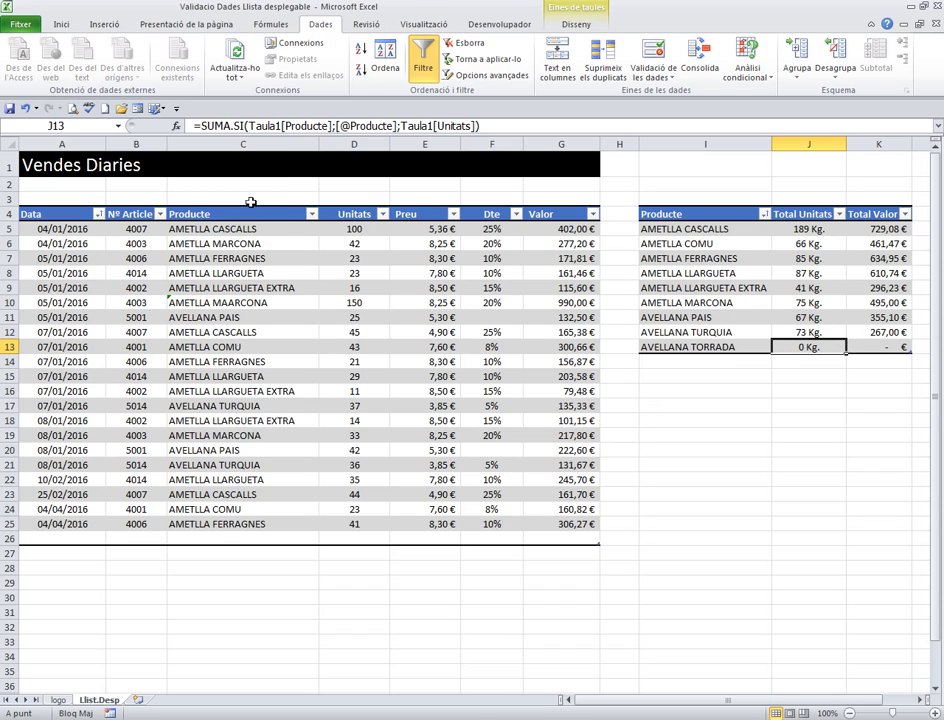
Step: Replace C10's misspelled product with AMETLLA MARCONA, raising its totals to 225 Kg. and 1.485,00 €
left_click(228, 302)
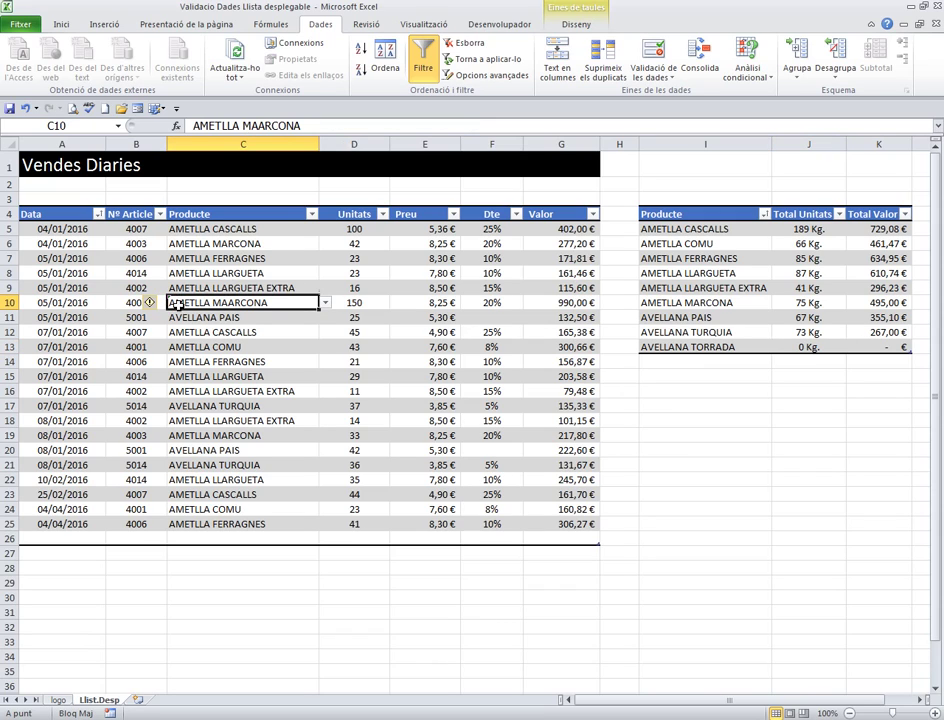
left_click(170, 331)
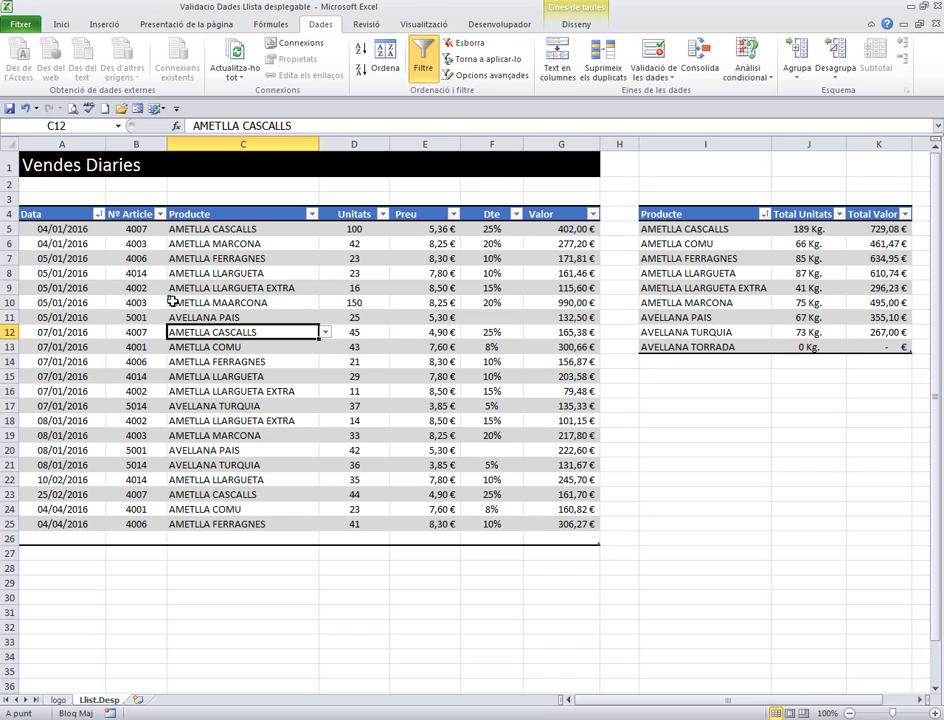
left_click(172, 302)
left_click(151, 302)
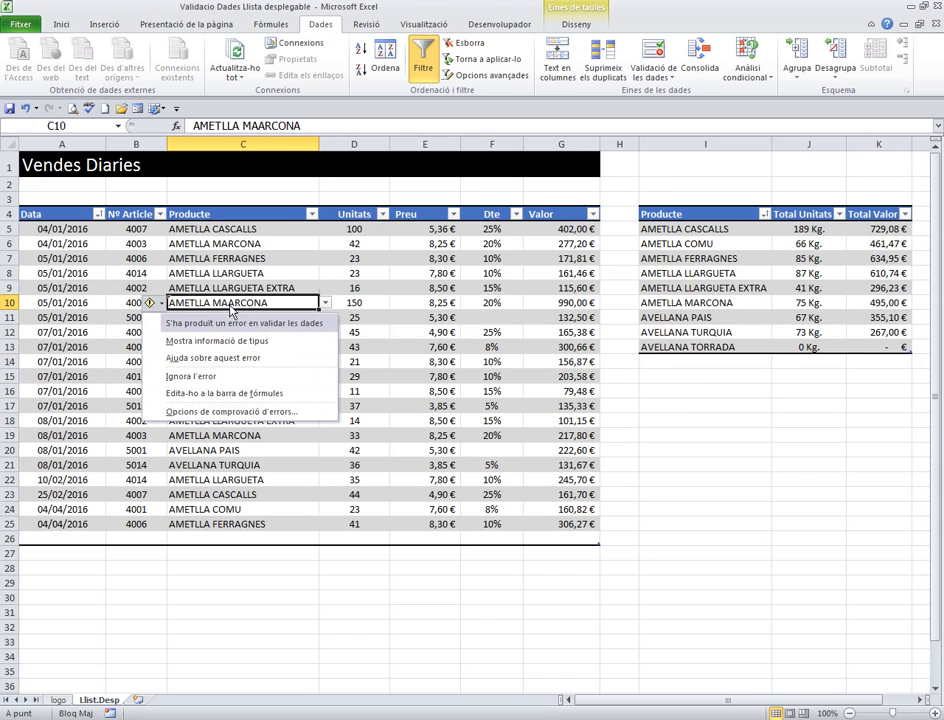
left_click(303, 275)
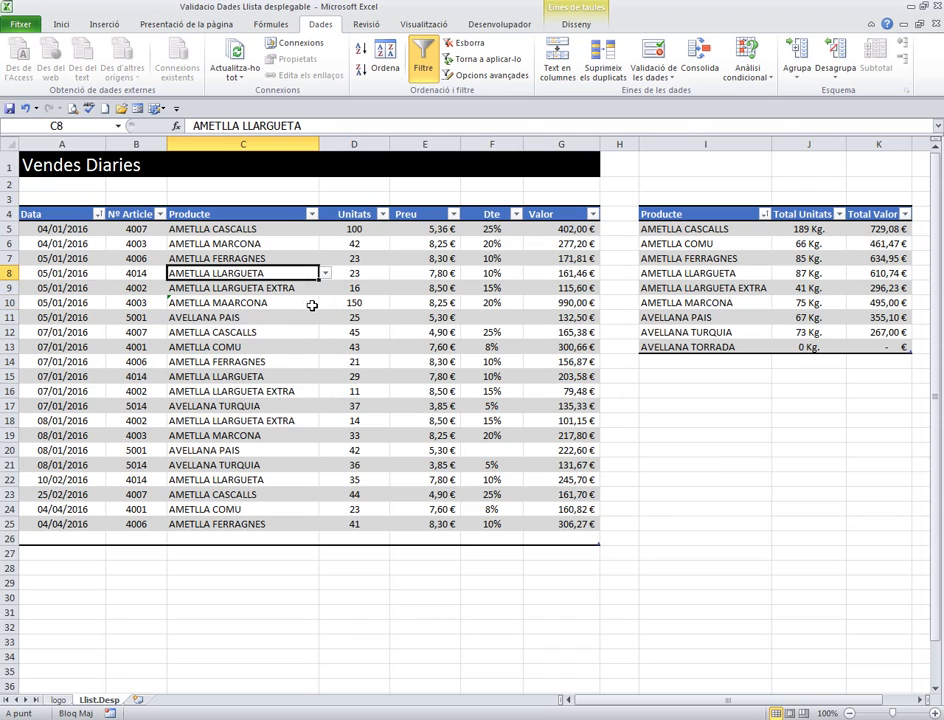
left_click(312, 303)
left_click(325, 302)
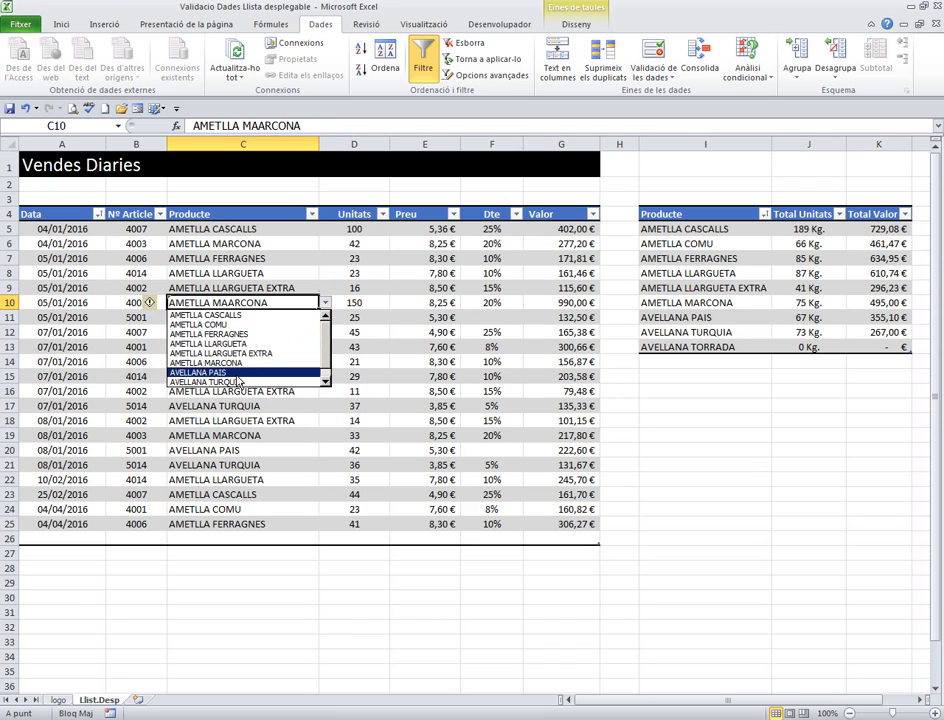
left_click(241, 362)
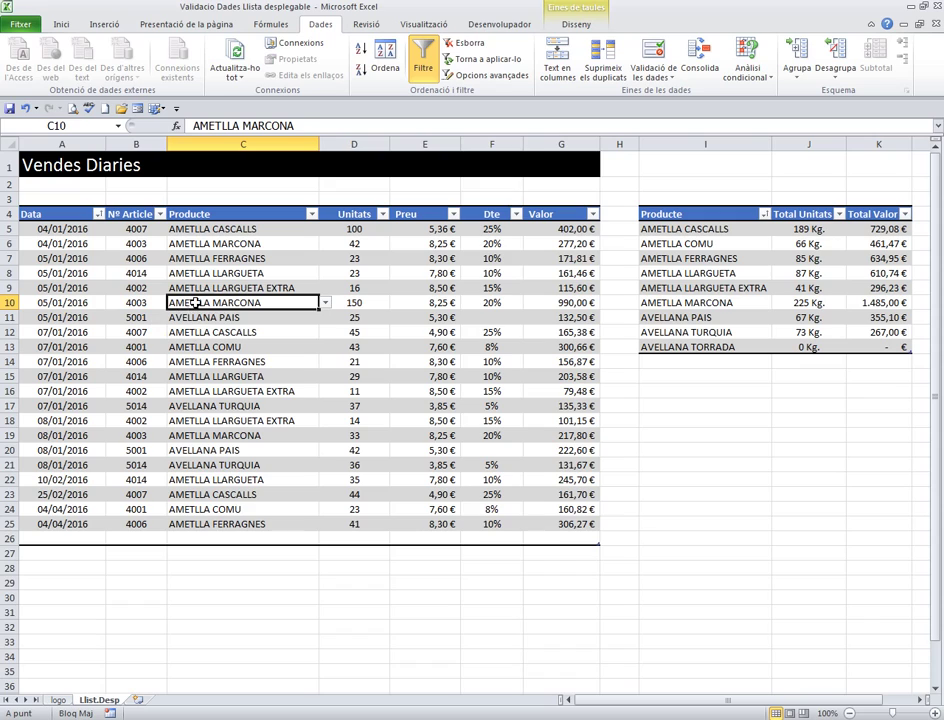
Step: Pick AVELLANA TORRADA from the drop-down as row 26's product
left_click(668, 347)
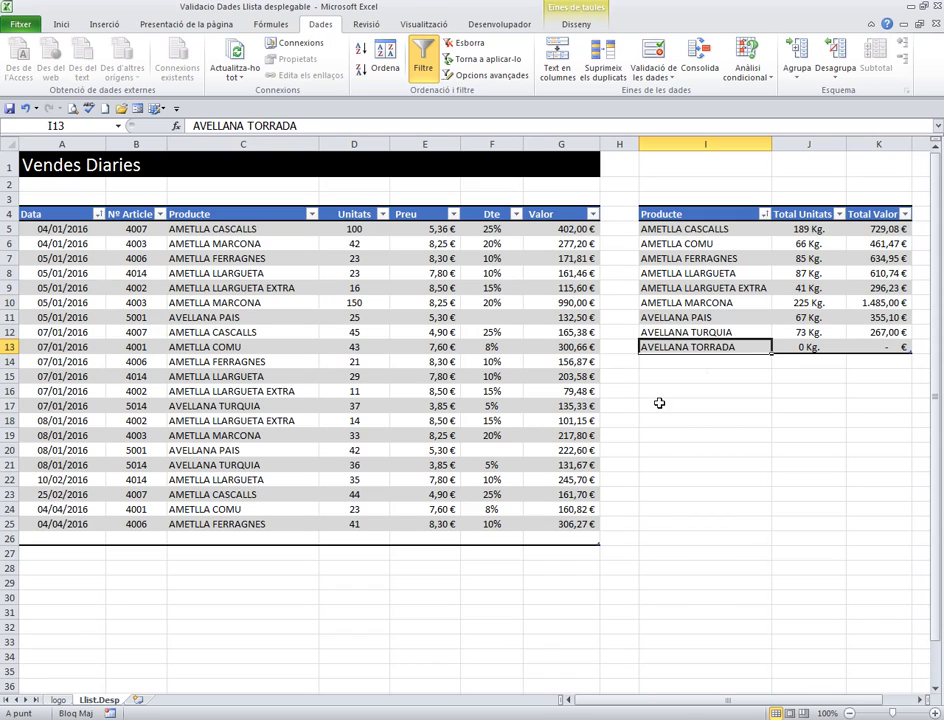
left_click(208, 538)
left_click(325, 538)
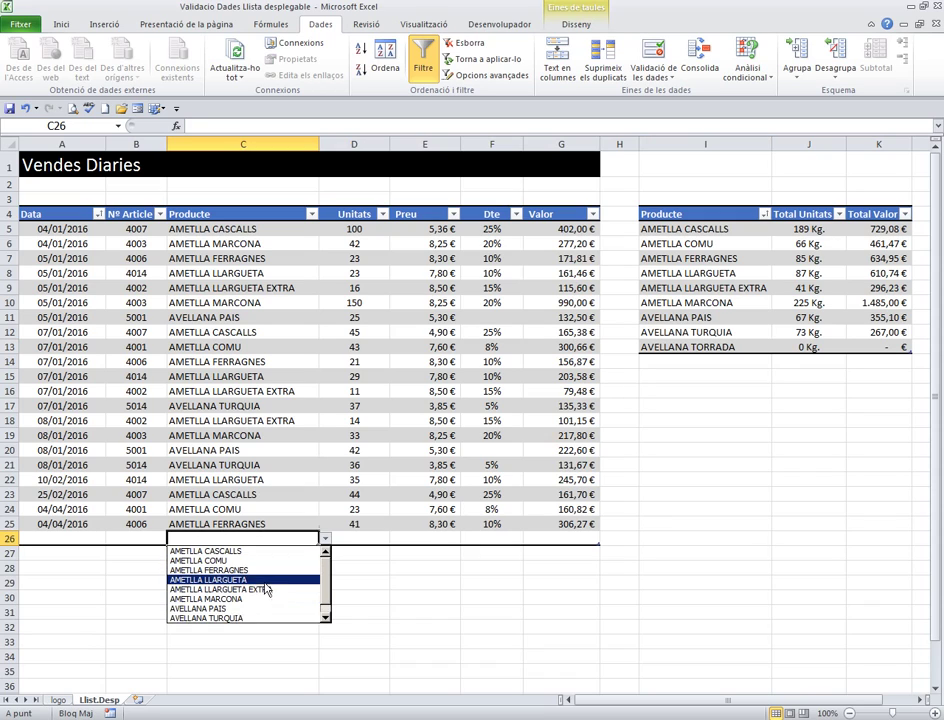
scroll(262, 592, "down", 1)
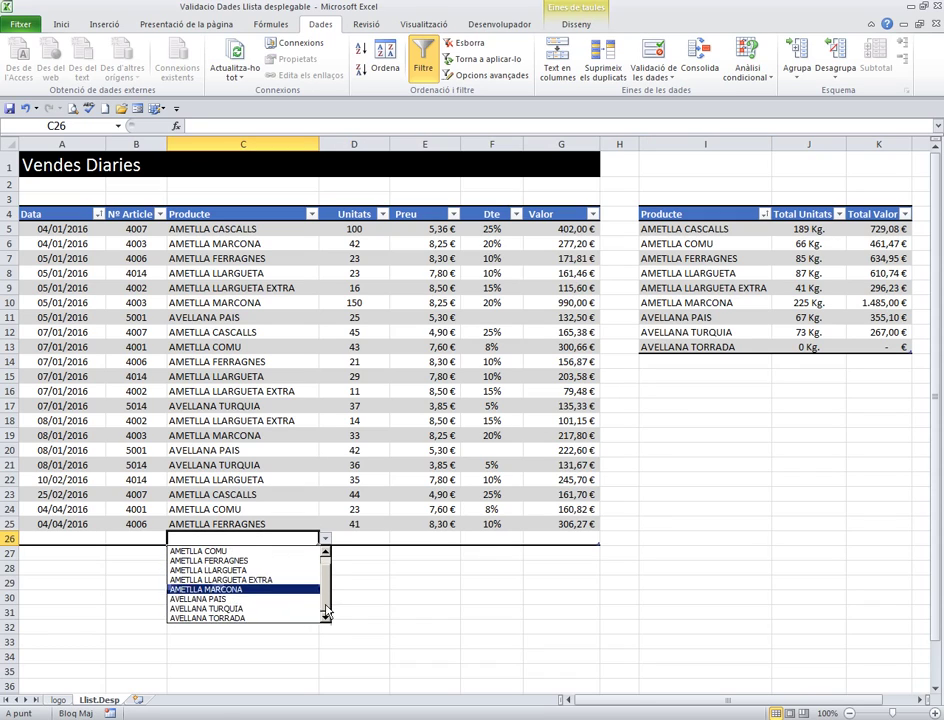
left_click(270, 618)
left_click(351, 539)
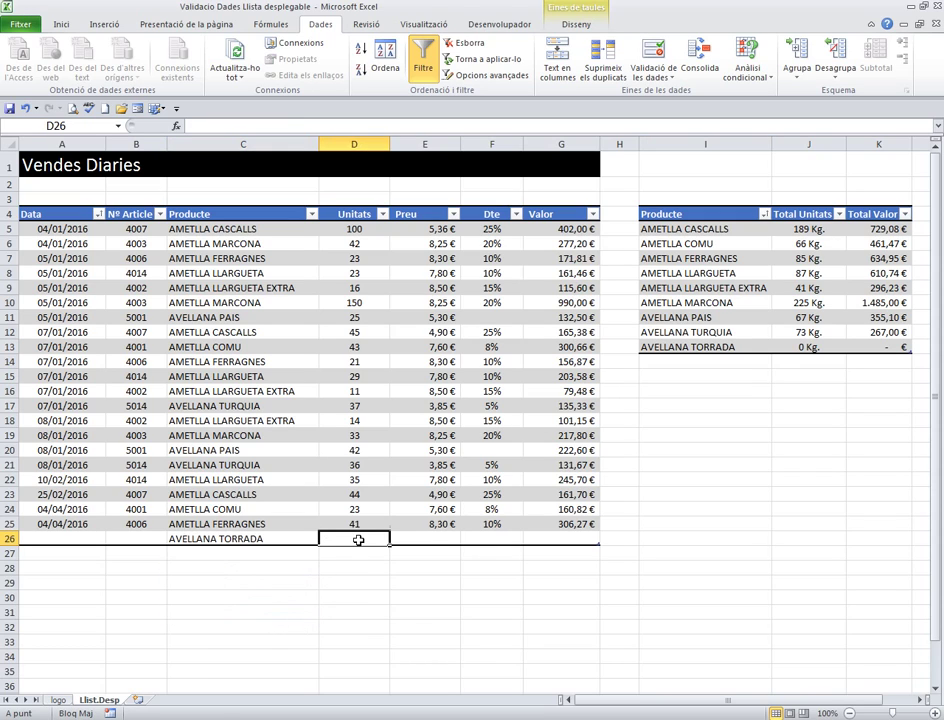
Step: Enter 100 Kg., price 7,30 € and a 20% discount in row 26
type("100")
key("Tab")
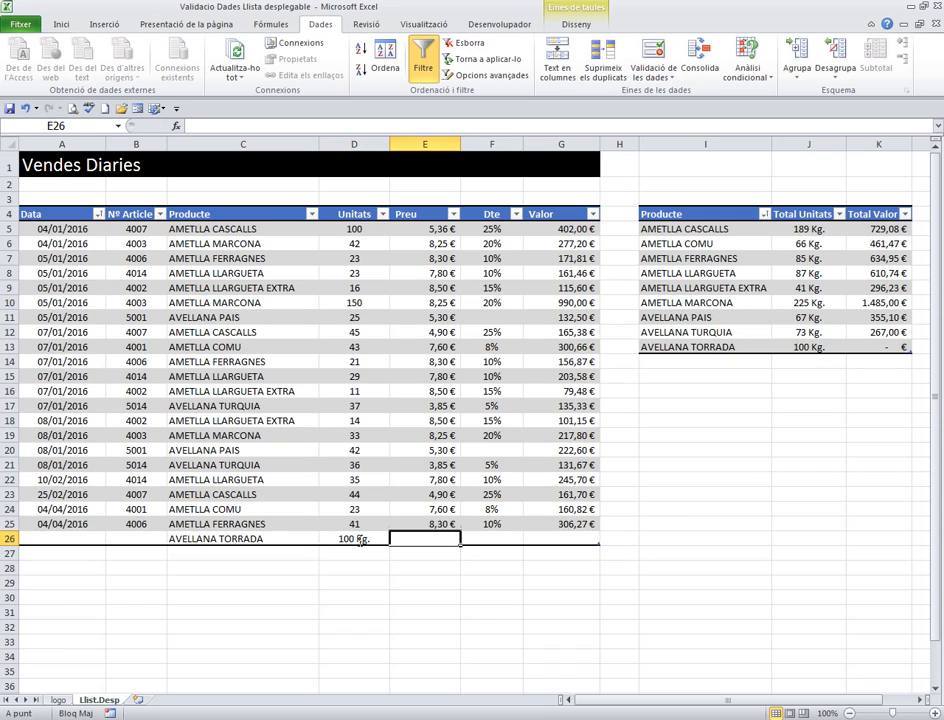
left_click(800, 347)
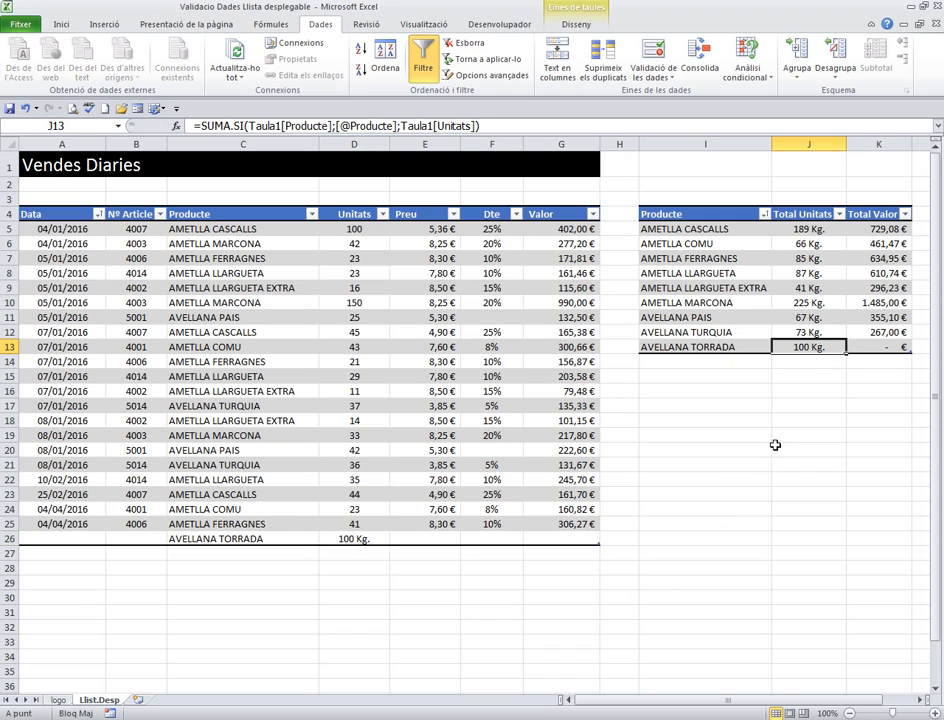
left_click(434, 538)
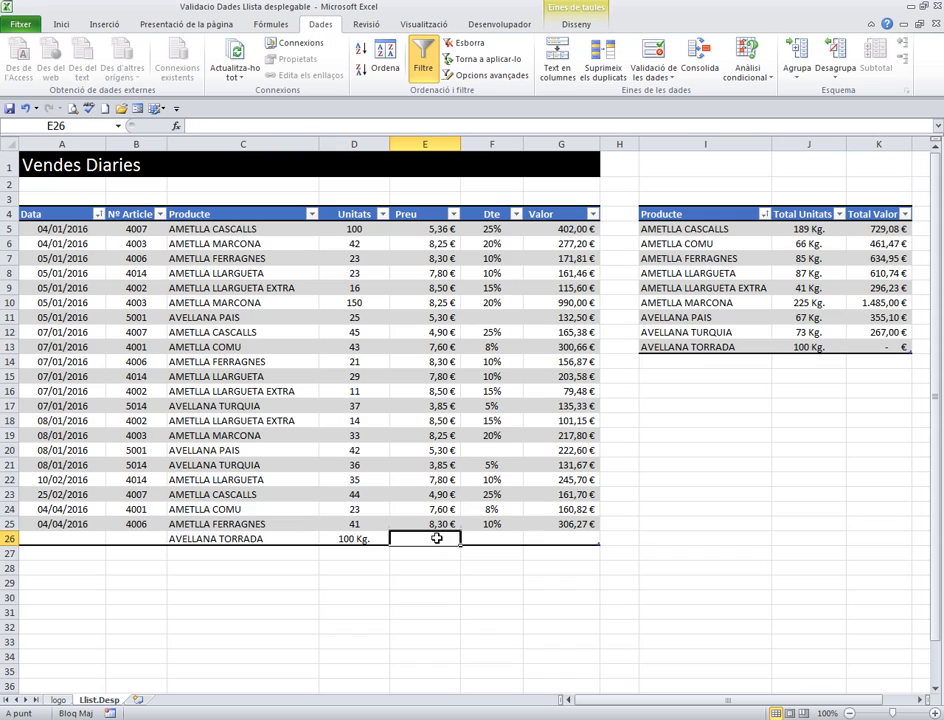
type("7,30")
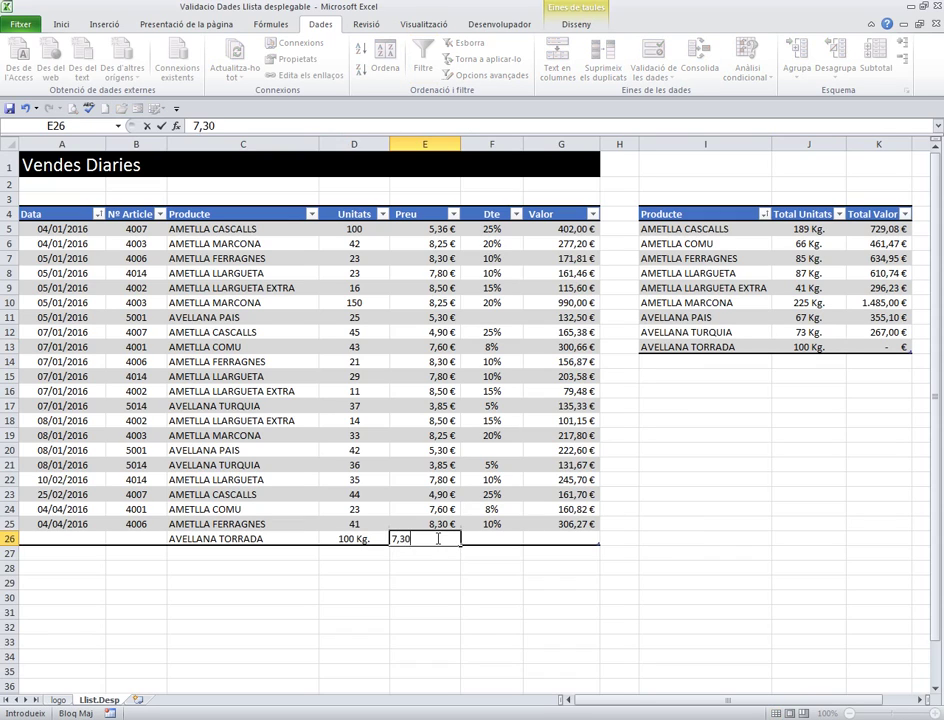
key("Tab")
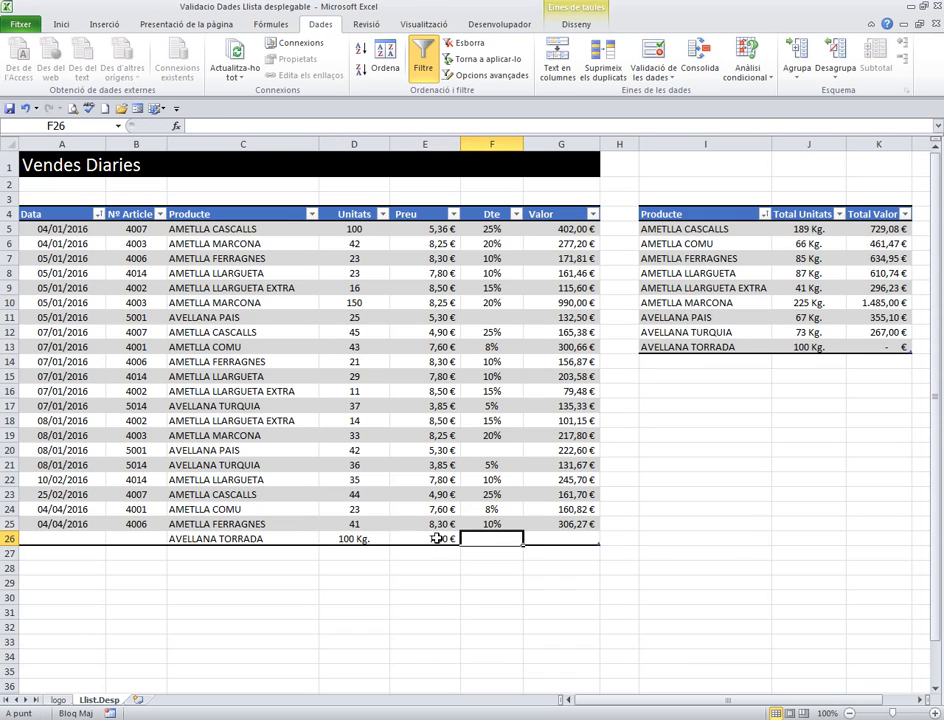
type("20")
key("Tab")
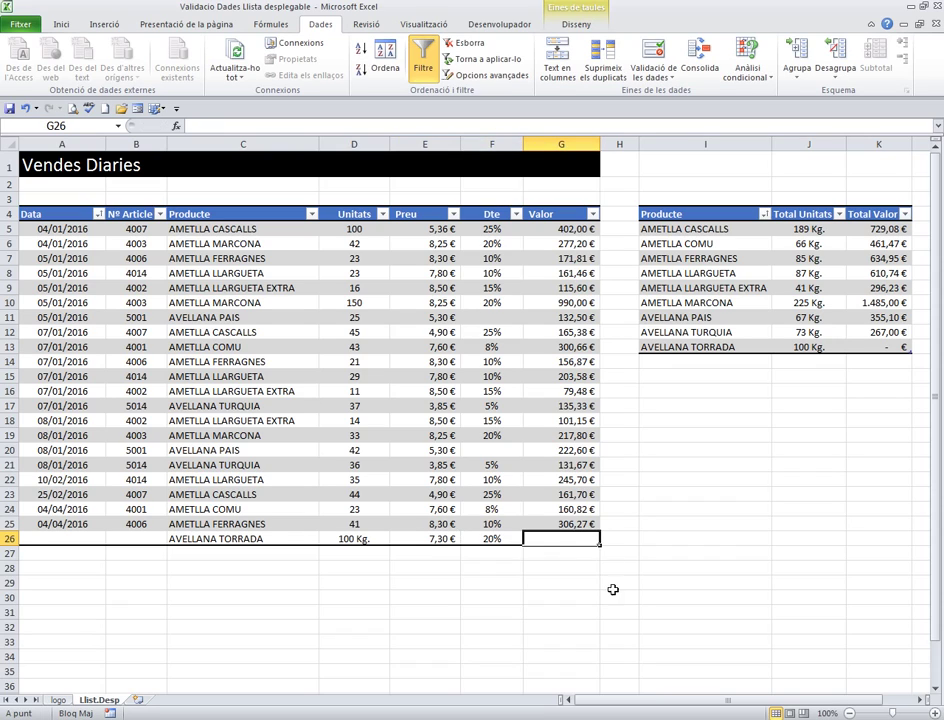
Step: Fill the Valor formula from G25 into G26, giving 584,00 €, and verify the summary total
left_click(572, 524)
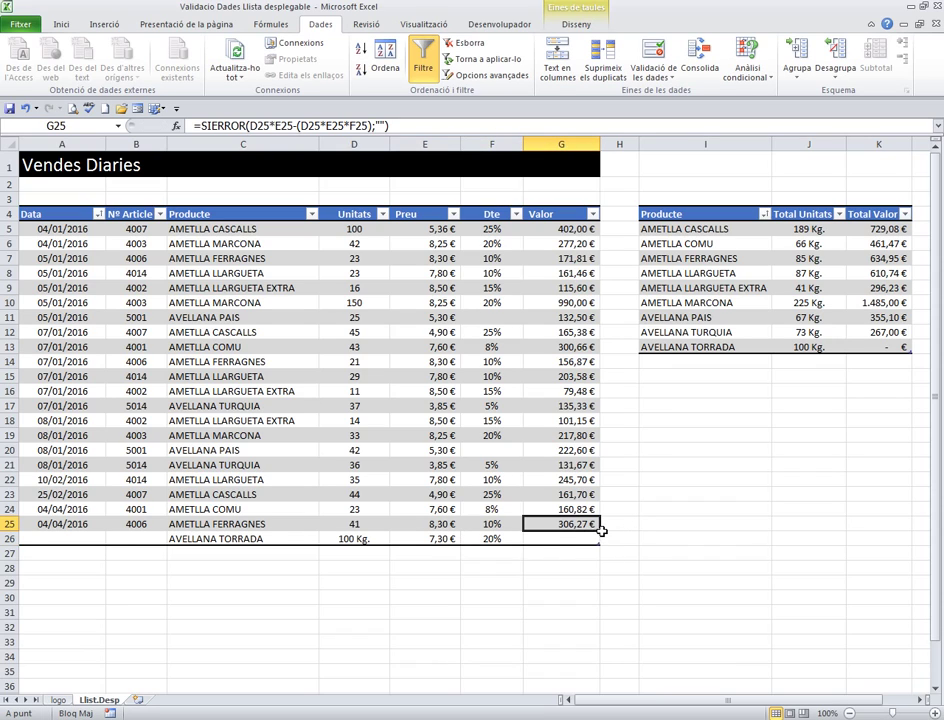
left_click_drag(599, 532, 598, 543)
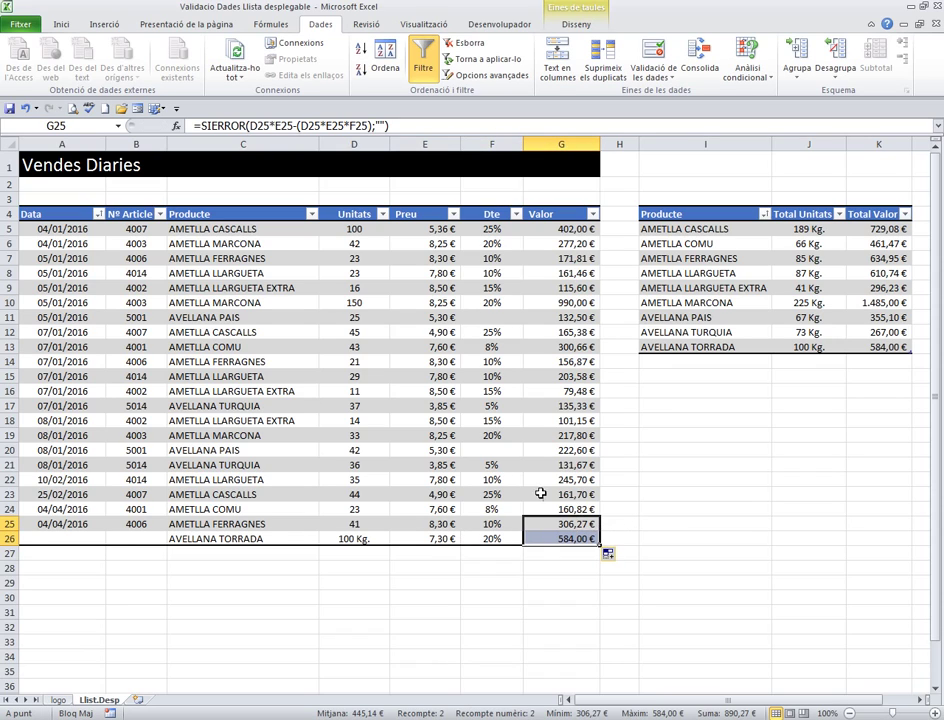
left_click(568, 538)
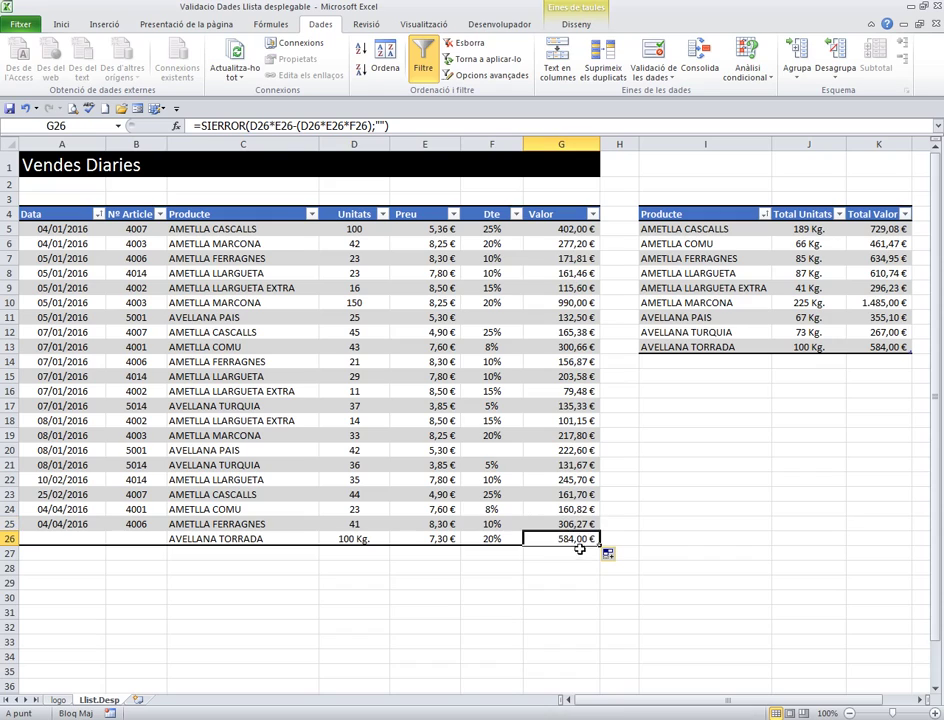
left_click(245, 539)
left_click(872, 347)
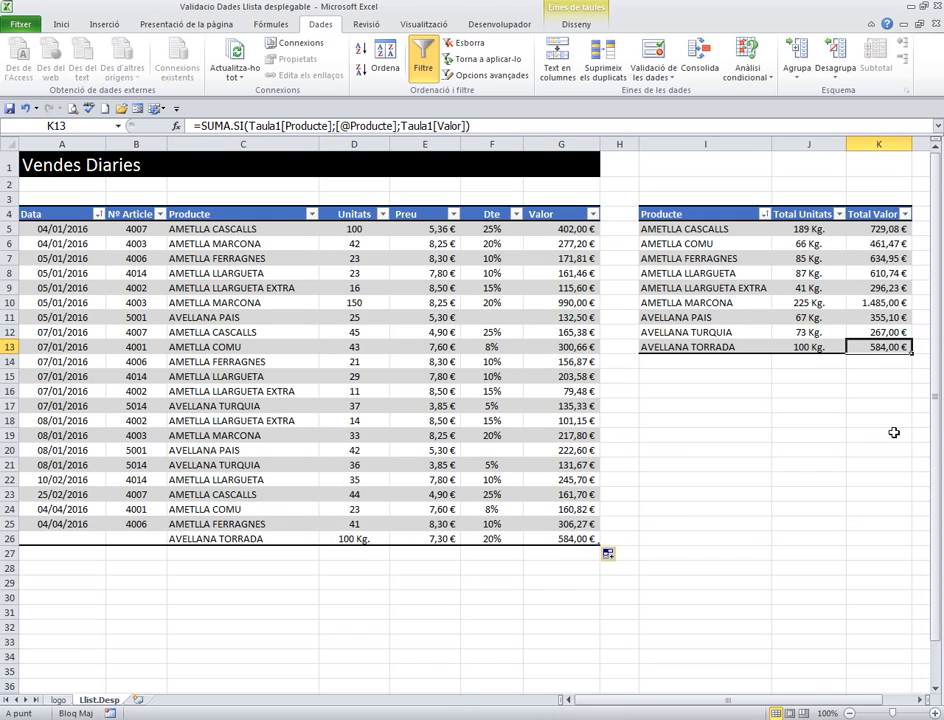